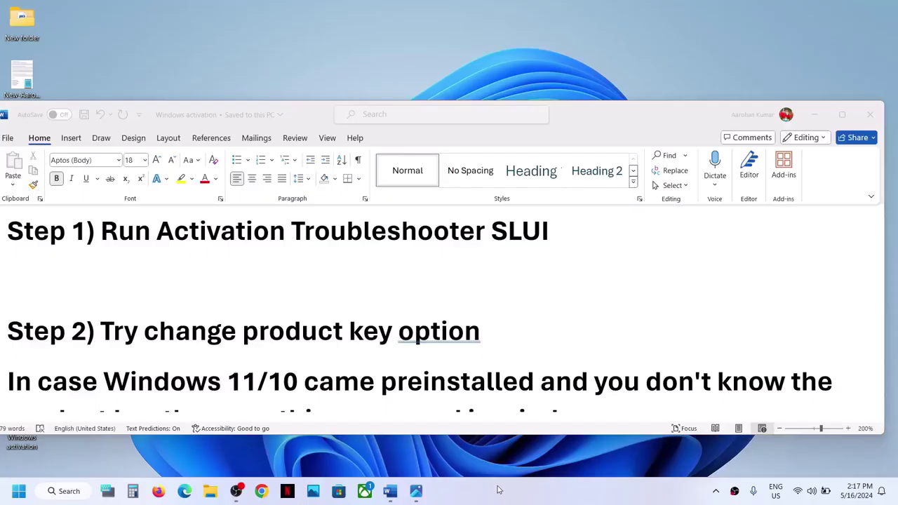
Examine the activation error screenshot and highlight the word SLUI in the document's Step 1 heading
click(414, 501)
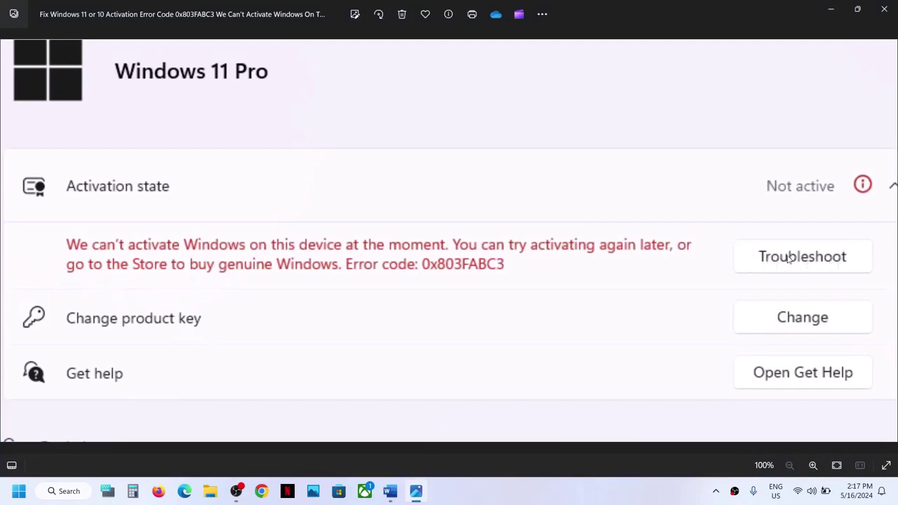
click(835, 10)
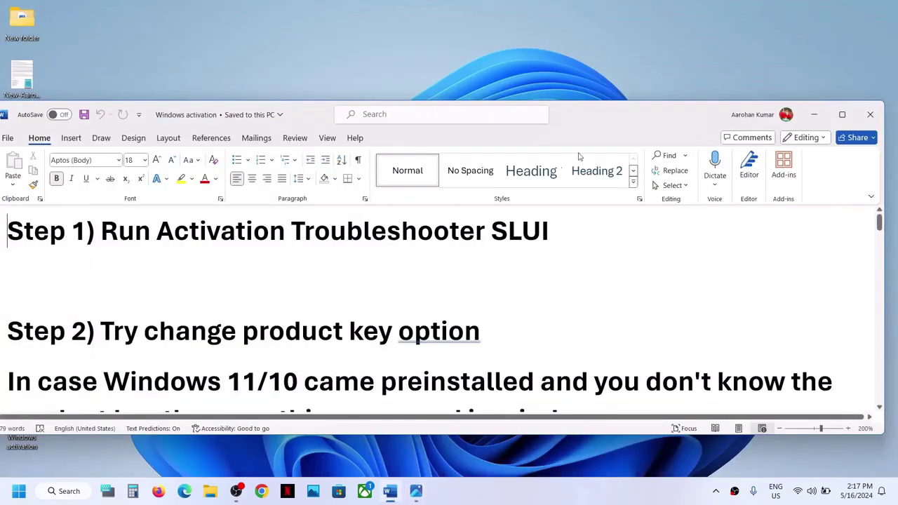
double_click(510, 237)
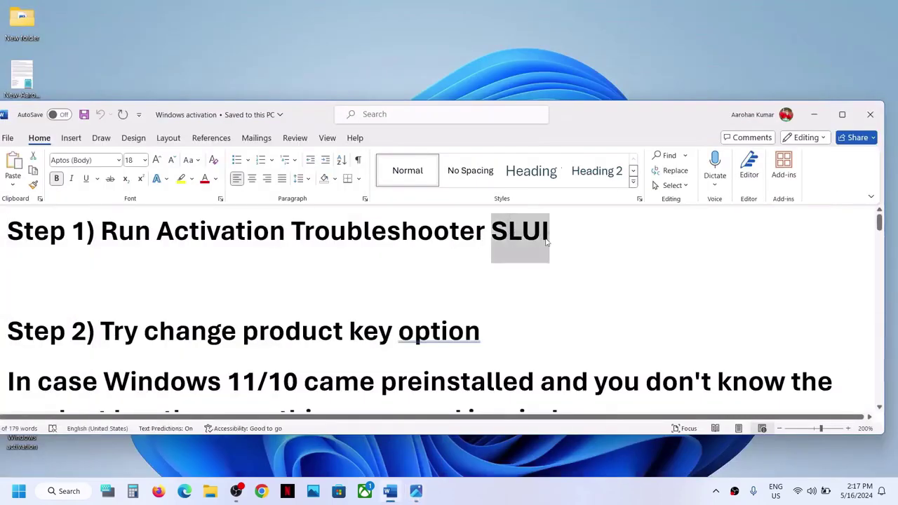
Run SLUI from the Run dialog, allow Windows Activation to make changes, and close the resulting Activation settings
click(21, 494)
text(run)
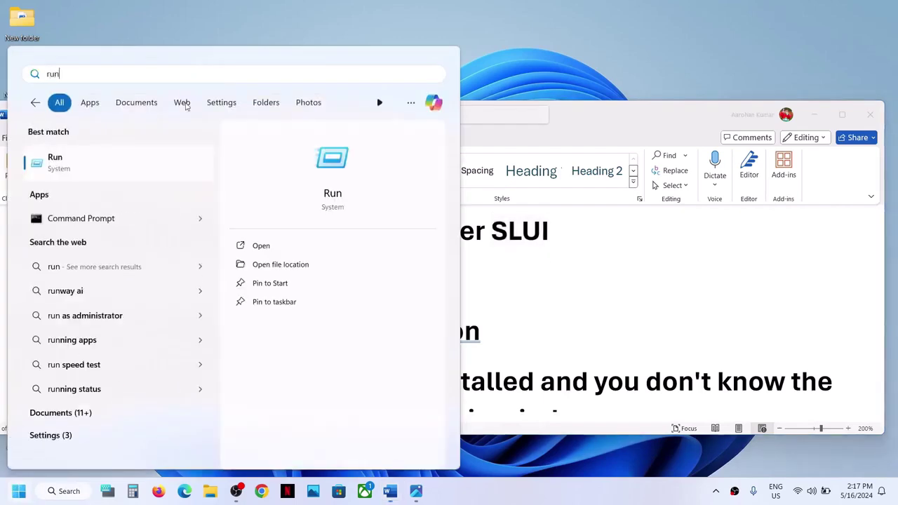
click(94, 163)
text(SLUI)
click(90, 452)
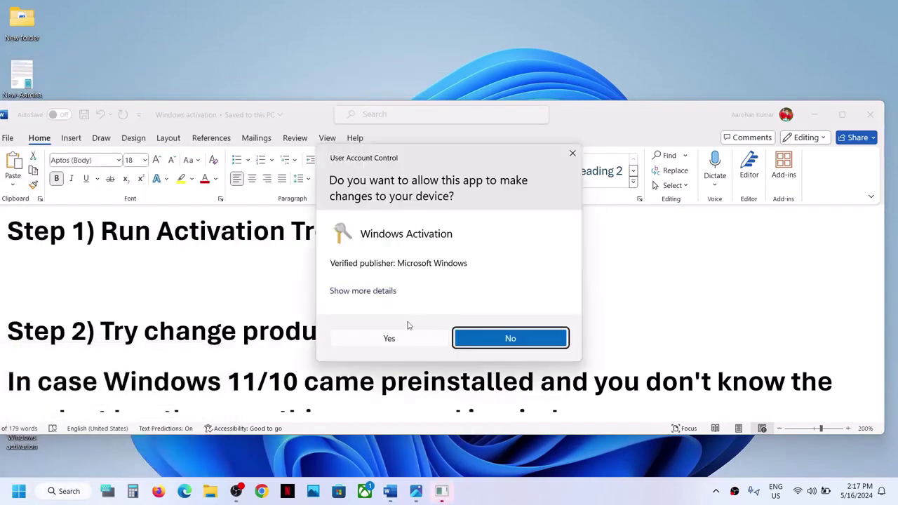
click(391, 340)
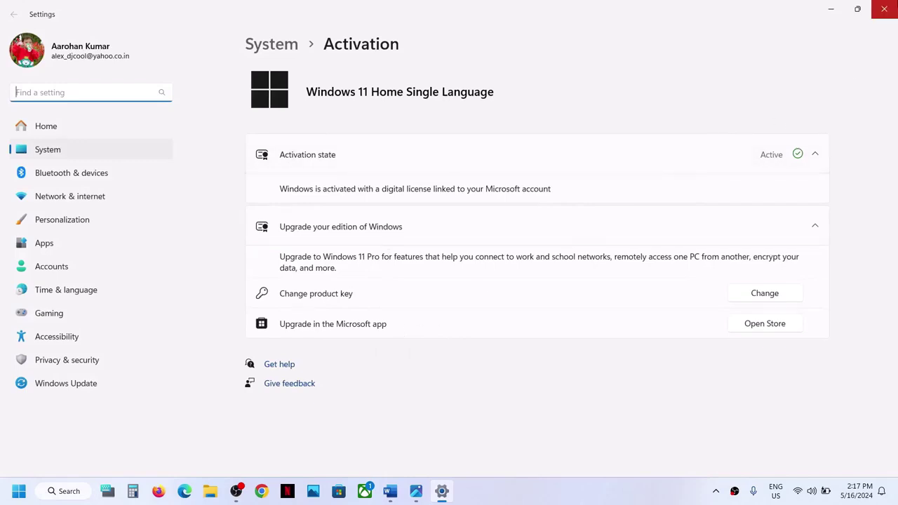
click(888, 12)
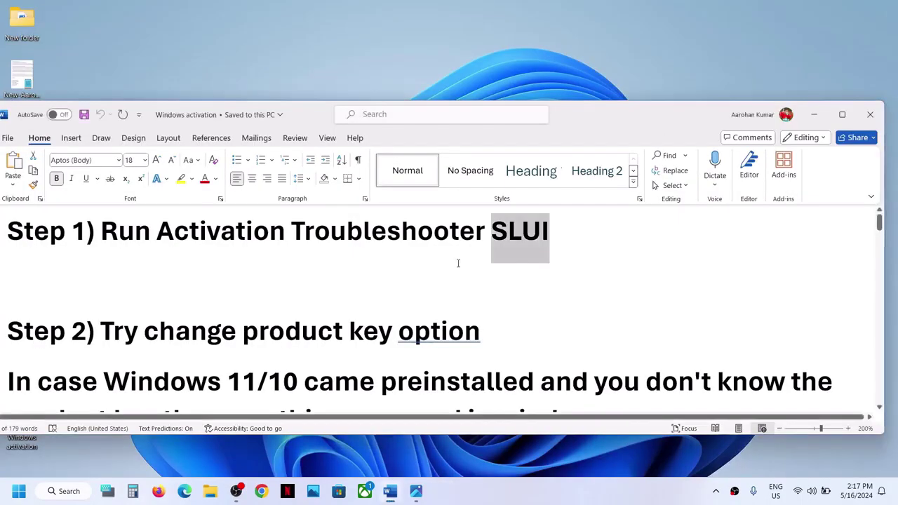
Highlight the words "Try change product key option" in the document's Step 2 heading
scroll(457, 260, down, 1)
scroll(458, 264, down, 1)
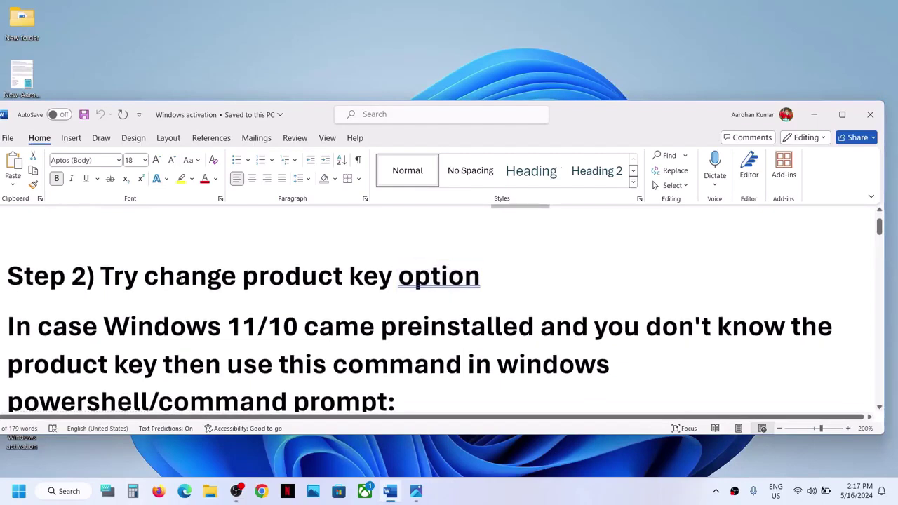
drag(109, 281, 466, 297)
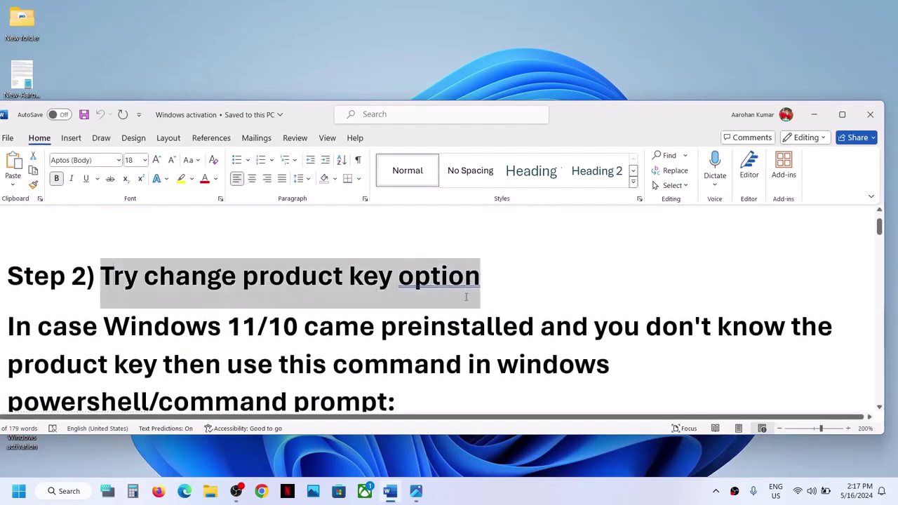
Reopen the Activation settings by running SLUI again and approving the User Account Control request
click(19, 493)
text(un)
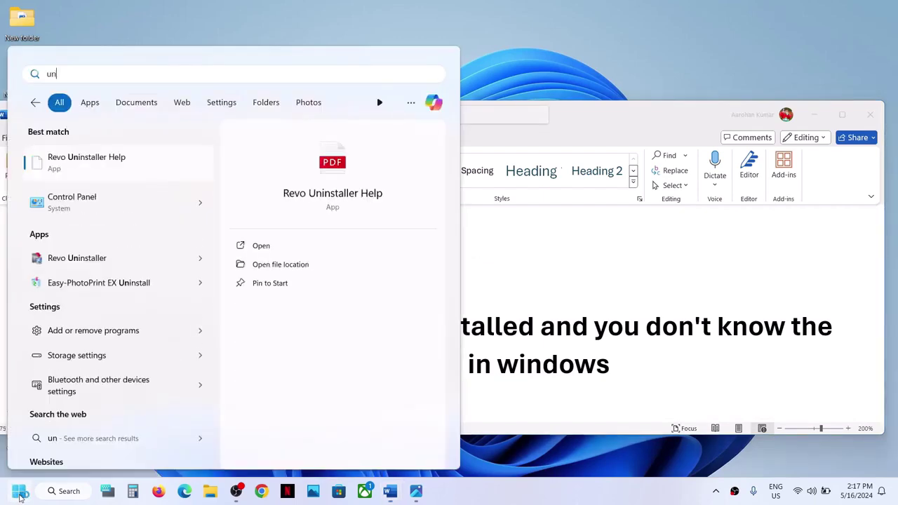
key(BackSpace)
key(BackSpace)
text(run)
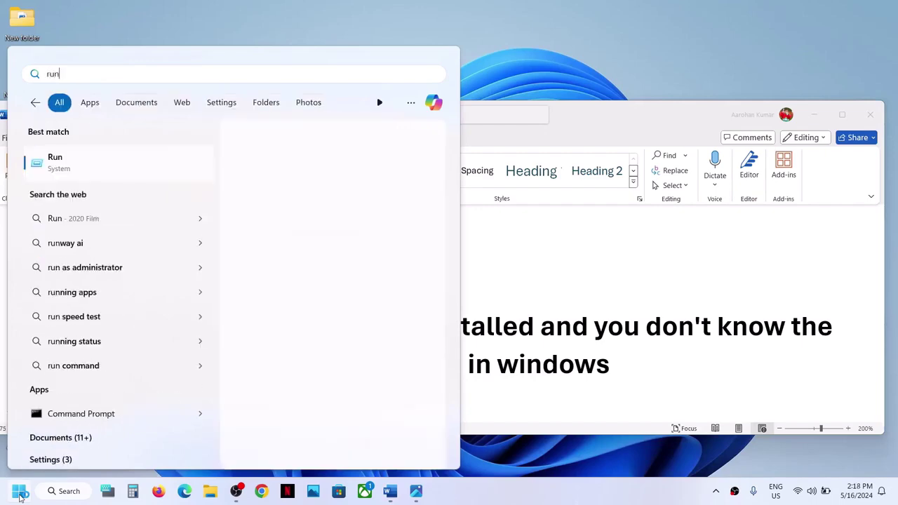
key(Return)
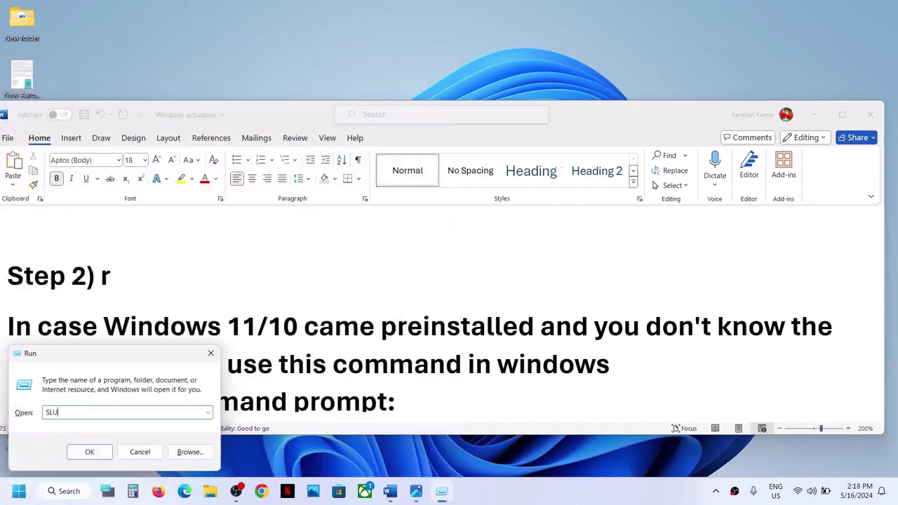
key(Return)
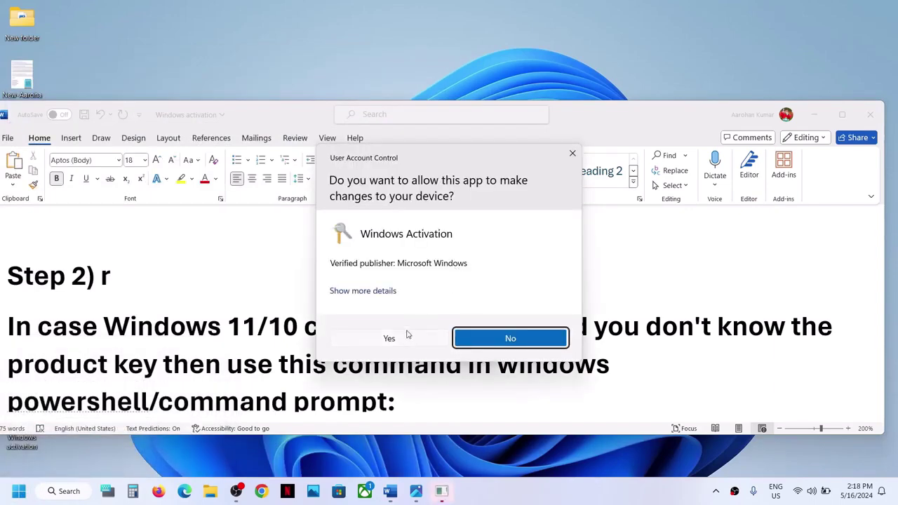
click(389, 338)
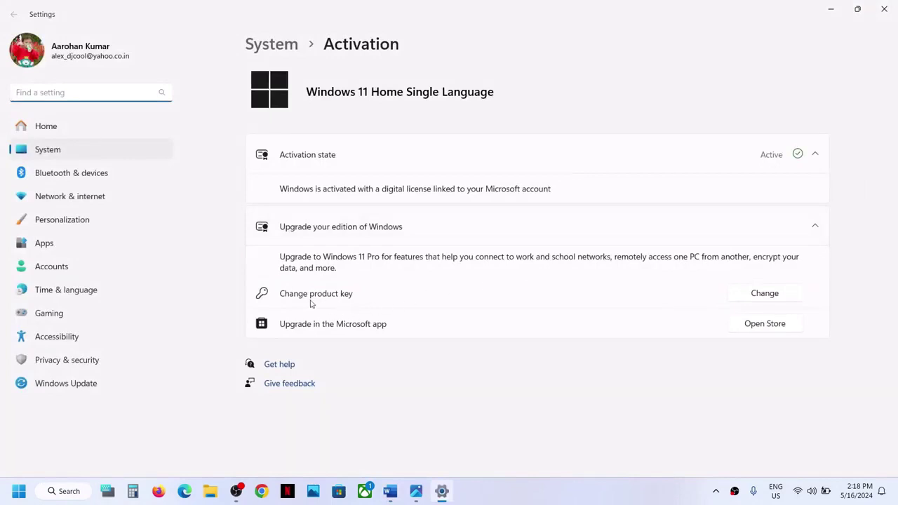
View the product key entry dialog in the Activation settings, dismiss it, and switch back to the Word document
click(748, 295)
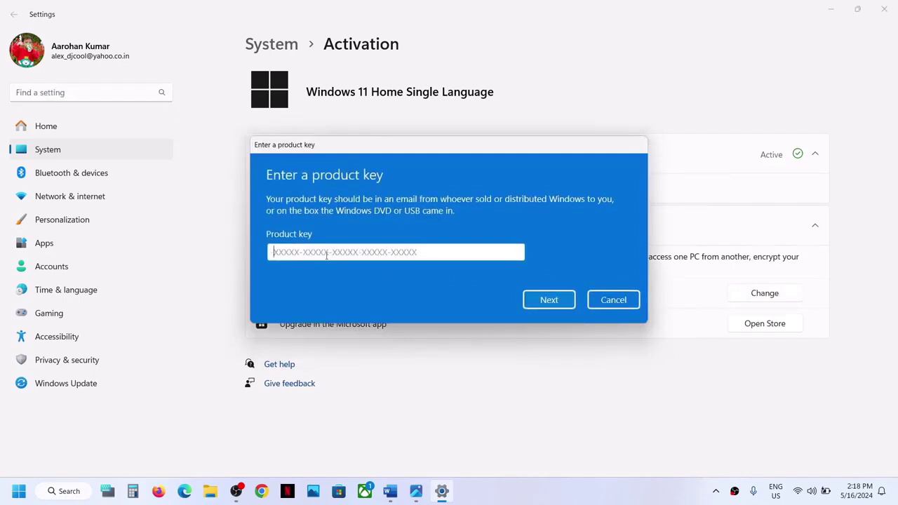
click(614, 300)
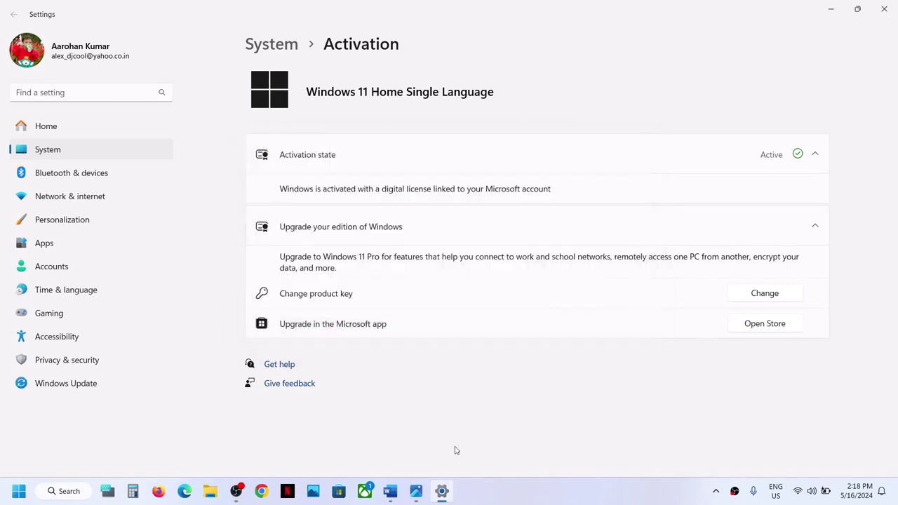
click(390, 491)
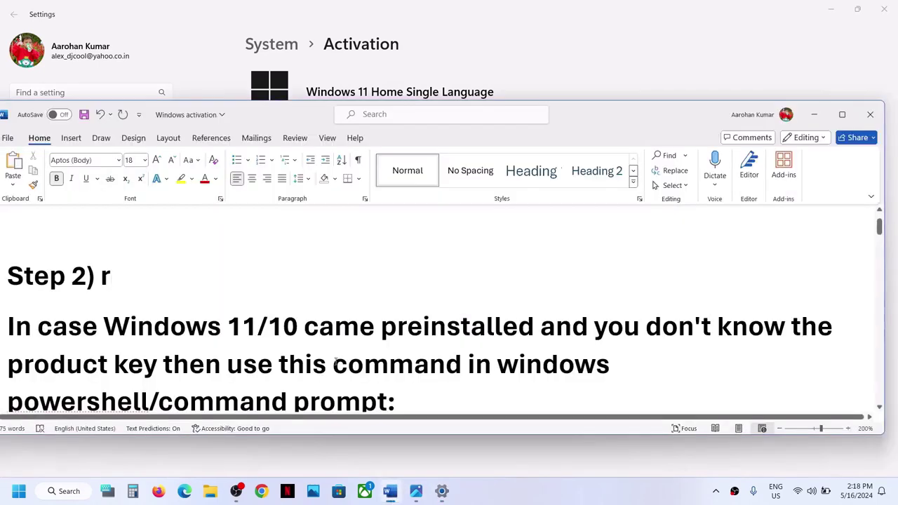
Highlight the Step 2 note about preinstalled Windows 11/10 and an unknown product key
scroll(336, 362, down, 1)
click(137, 275)
drag(221, 279, 466, 281)
drag(547, 279, 459, 325)
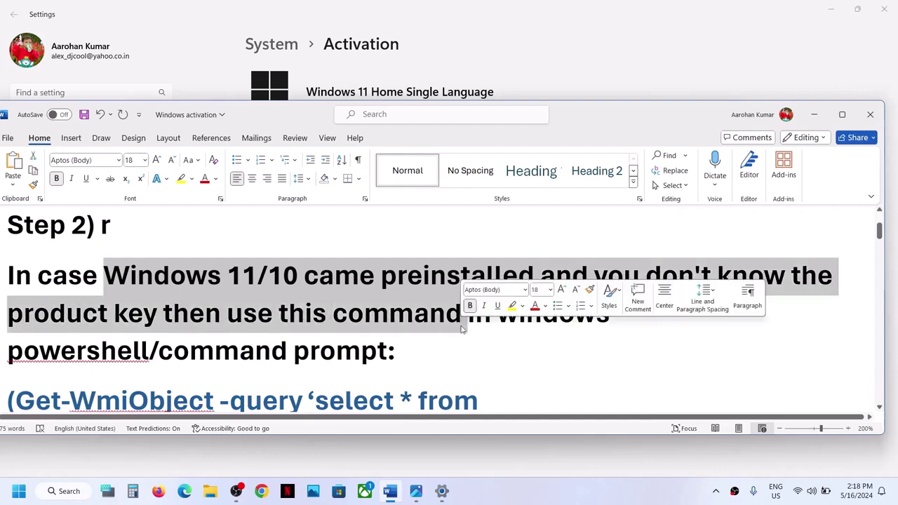
Copy the command (Get-WmiObject -query ‘select * from SoftwareLicensingService’).OA3xOriginalProductKey from the document
scroll(462, 325, down, 3)
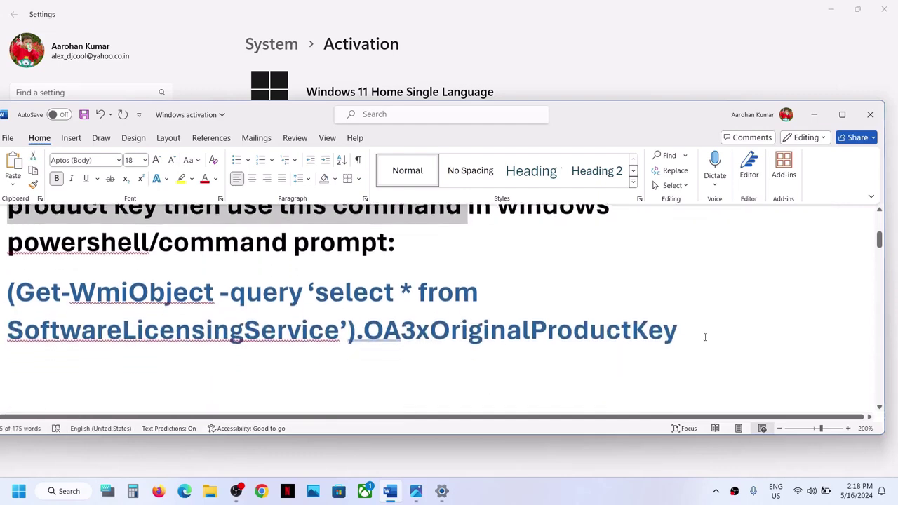
drag(695, 330, 188, 299)
drag(98, 288, 95, 299)
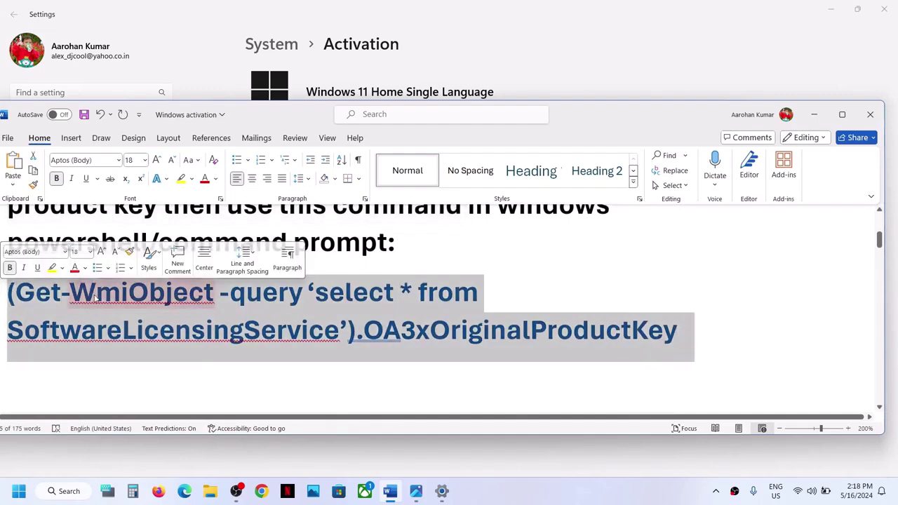
right_click(95, 298)
click(124, 72)
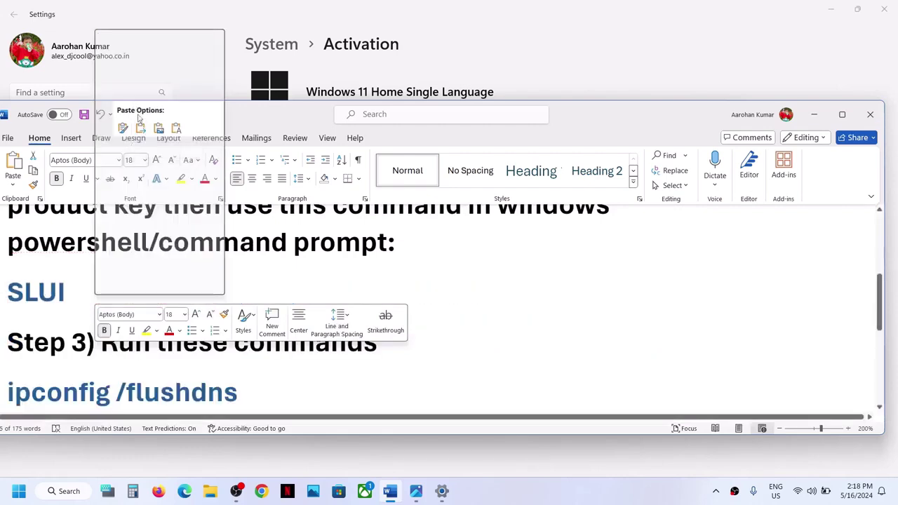
click(128, 92)
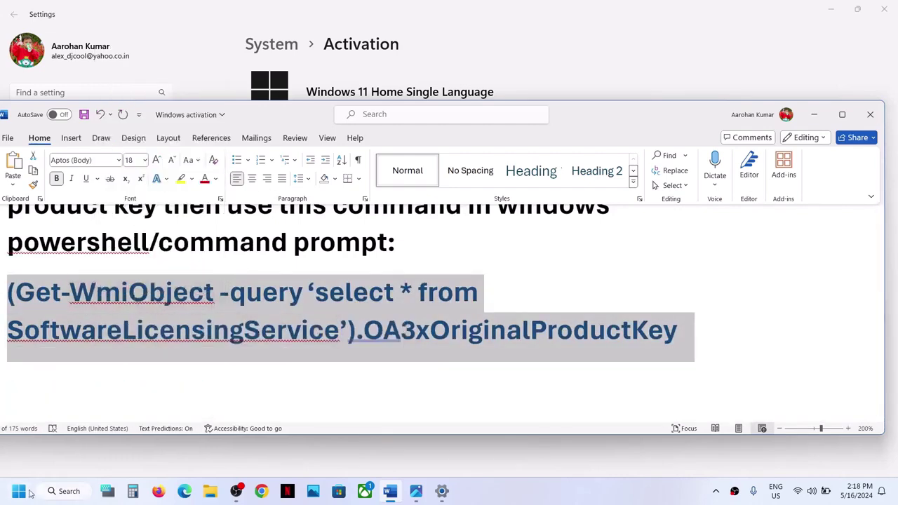
Open Windows PowerShell as administrator and paste the copied OA3xOriginalProductKey query at the prompt
click(29, 495)
text(power)
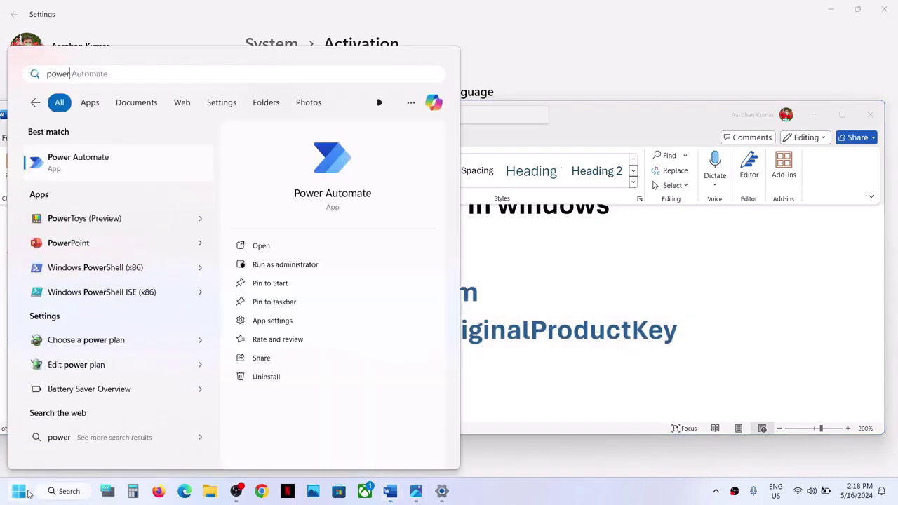
text(shell)
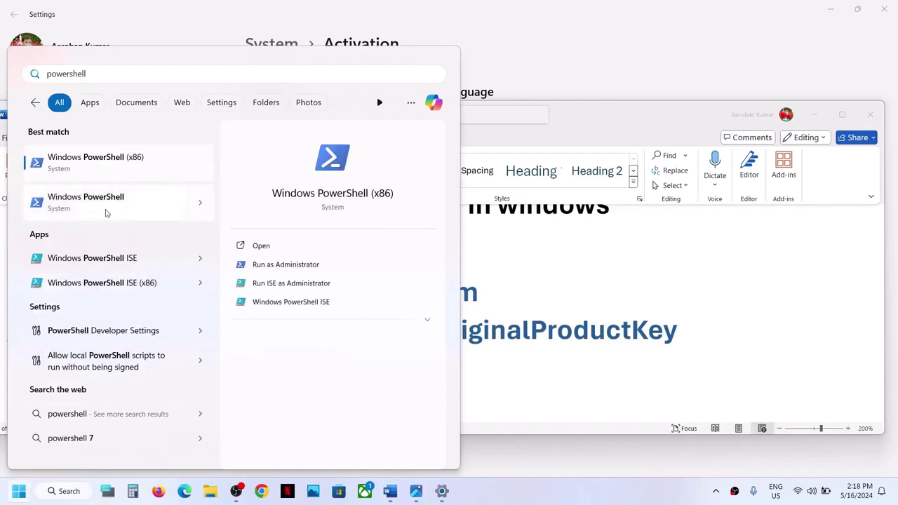
right_click(106, 213)
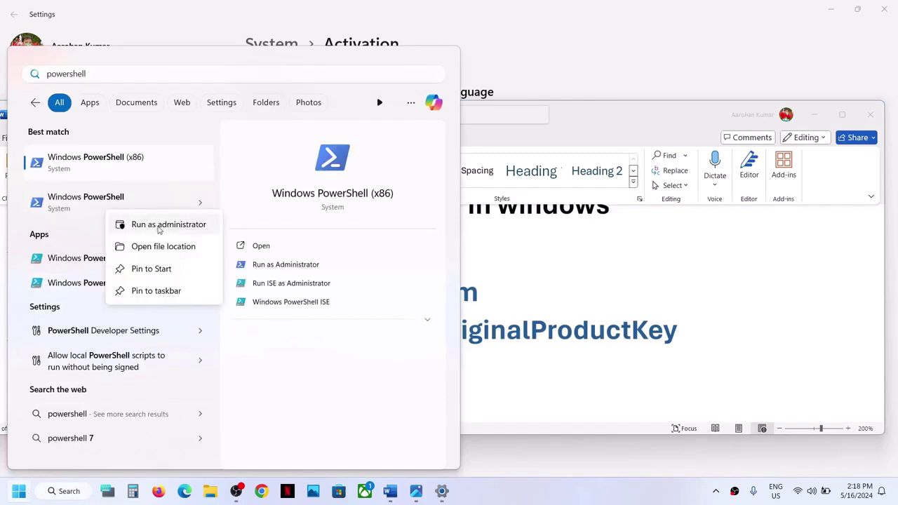
click(156, 228)
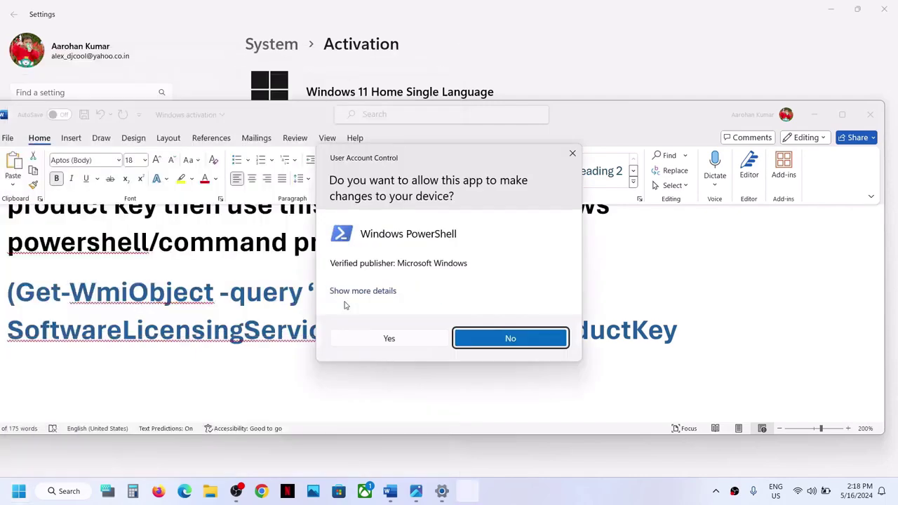
click(387, 339)
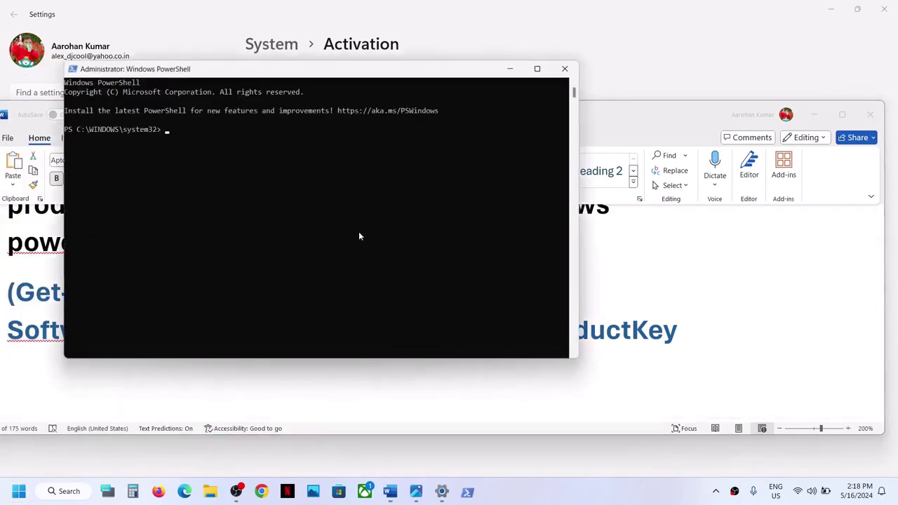
key(ctrl+v)
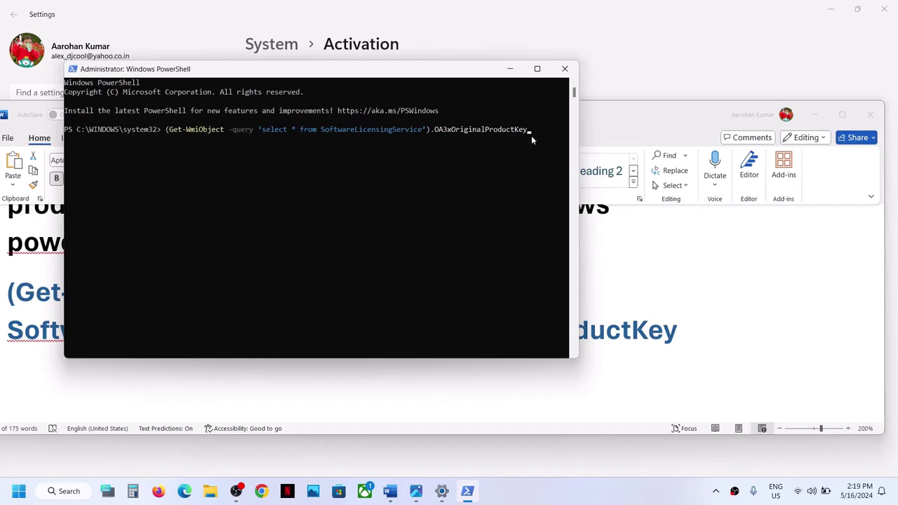
Return to the Activation settings, bring up the product key entry dialog again, and cancel it without entering a key
click(634, 269)
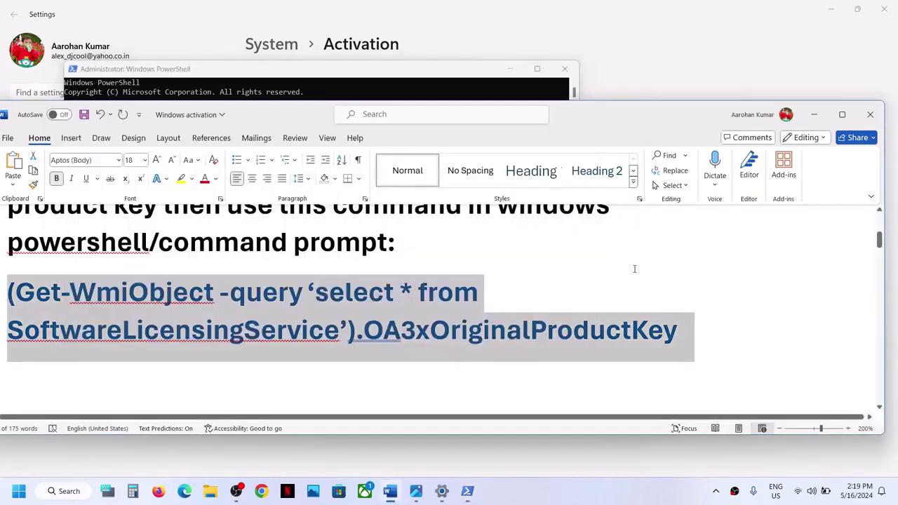
click(656, 60)
click(765, 297)
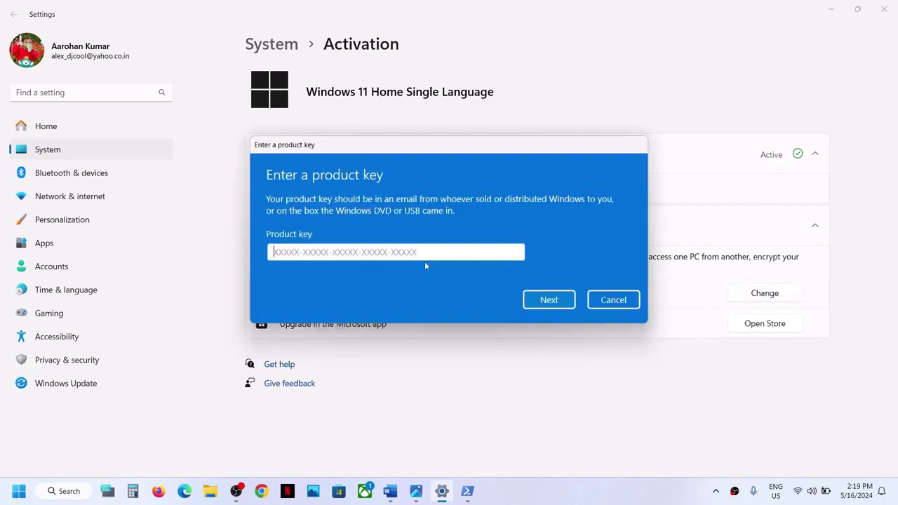
click(613, 302)
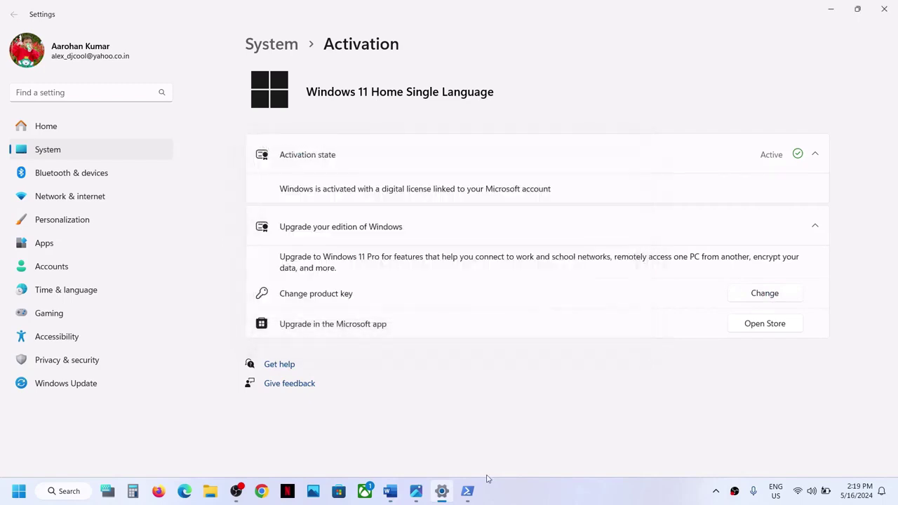
Show the network reset commands under Step 3 of the Word document in a maximized window
click(390, 491)
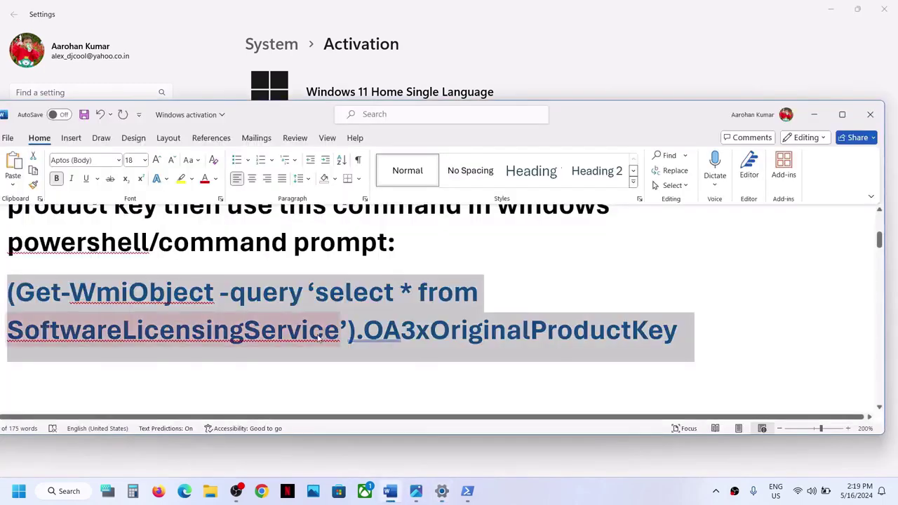
scroll(319, 335, down, 4)
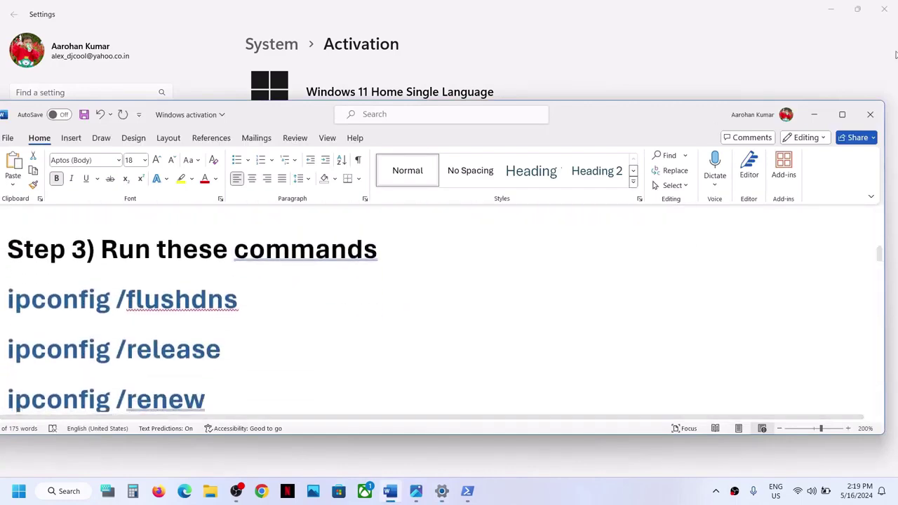
click(844, 113)
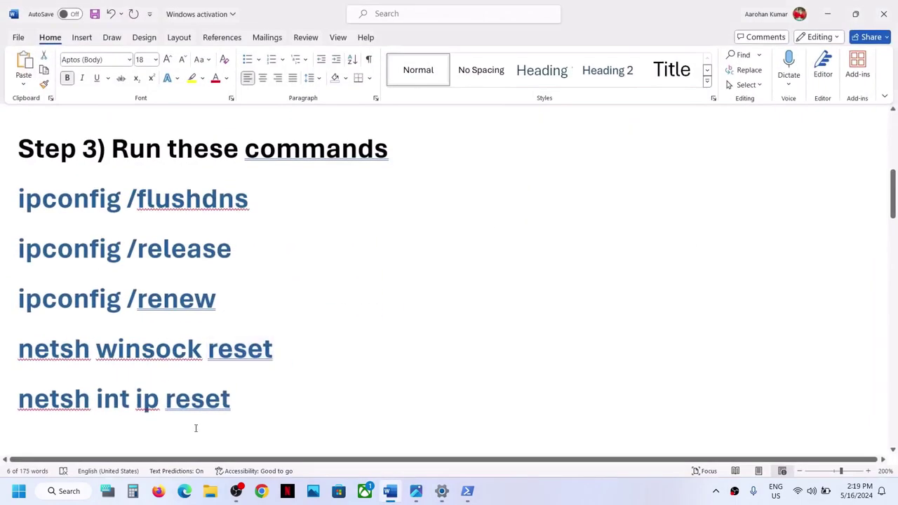
Open Command Prompt as administrator and approve the User Account Control request
click(19, 492)
text(cmd)
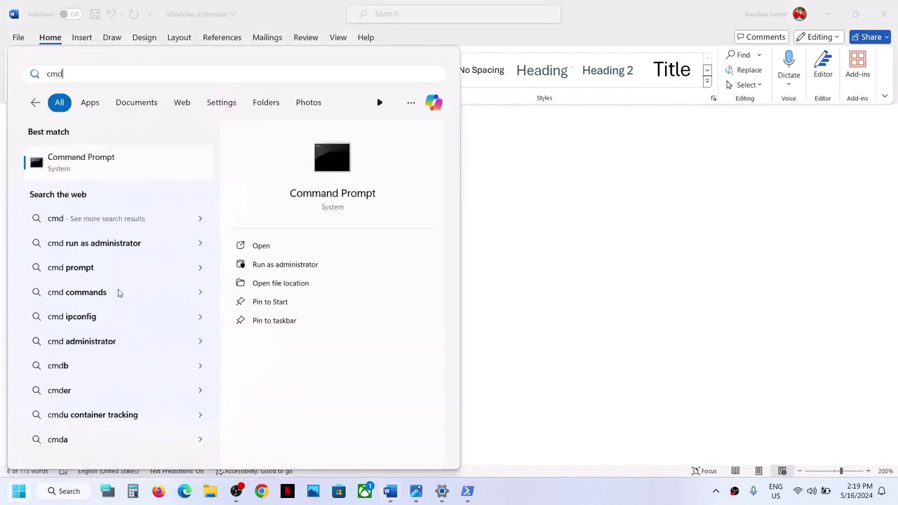
right_click(99, 163)
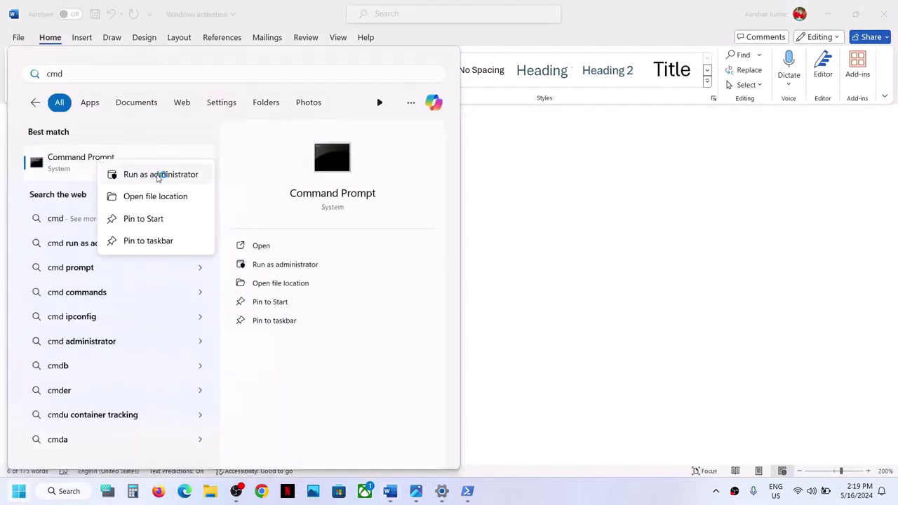
click(426, 340)
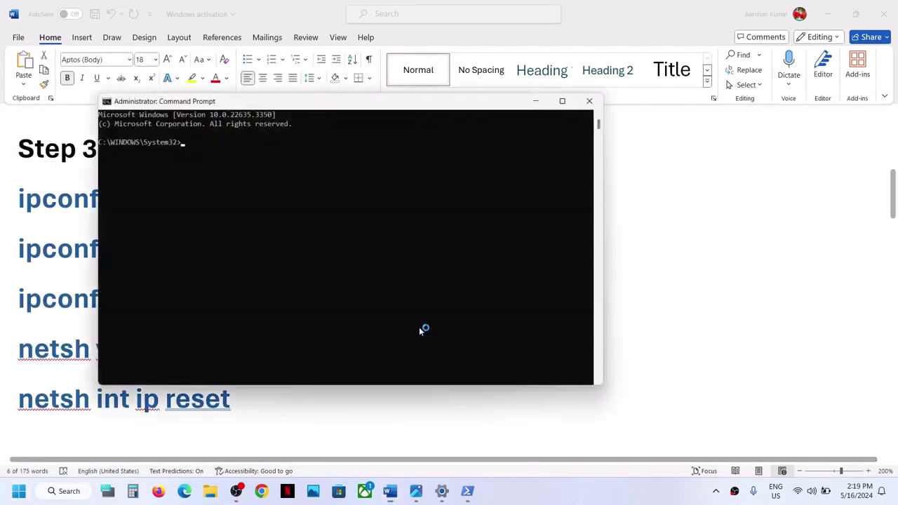
Copy ipconfig /flushdns from the Word document and run it in the elevated Command Prompt
click(65, 202)
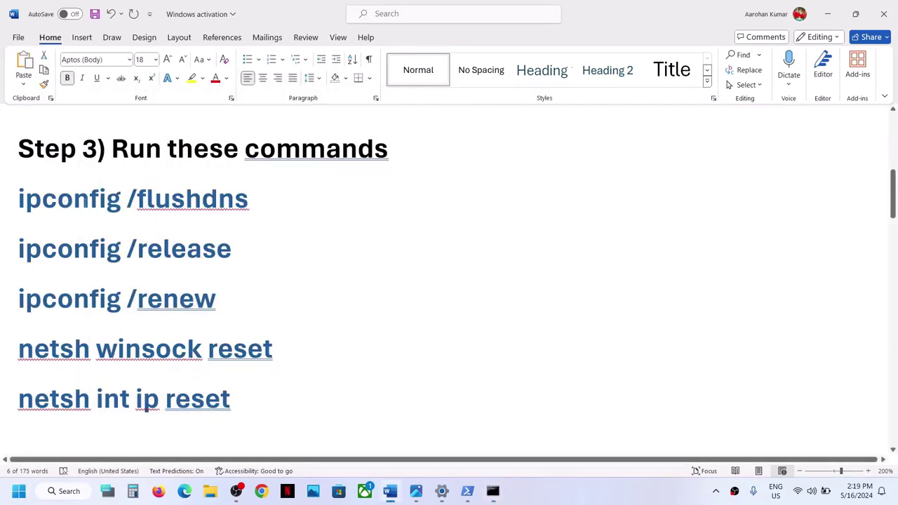
triple_click(88, 200)
key(ctrl+c)
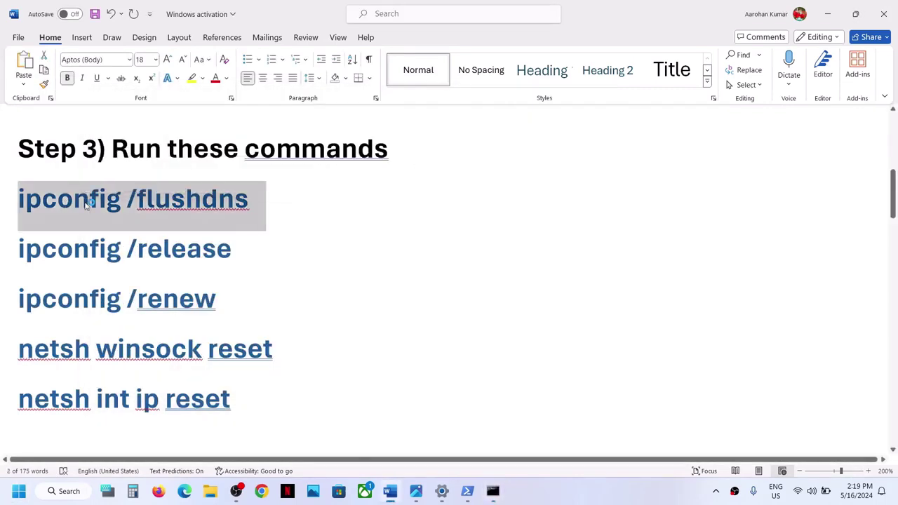
key(alt+Tab)
right_click(319, 203)
key(Return)
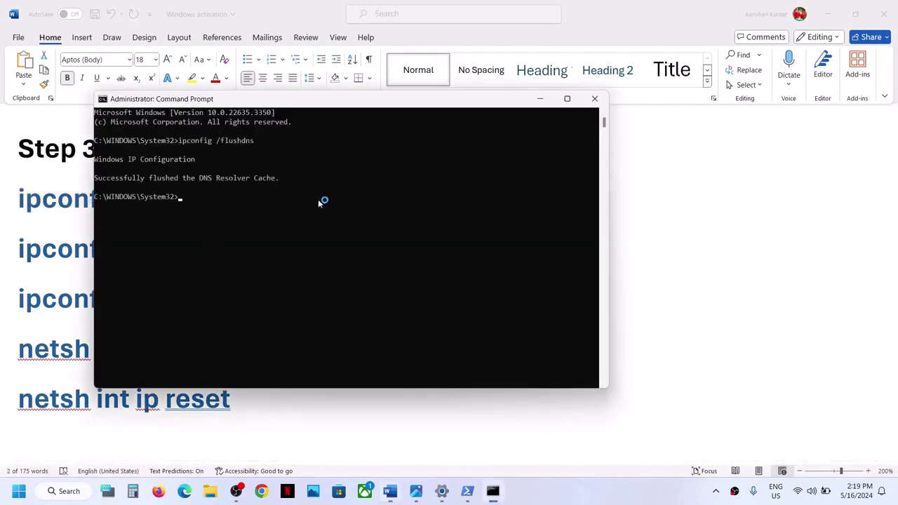
Copy ipconfig /release from the Word document and run it in Command Prompt
key(alt+Tab)
triple_click(168, 251)
double_click(169, 255)
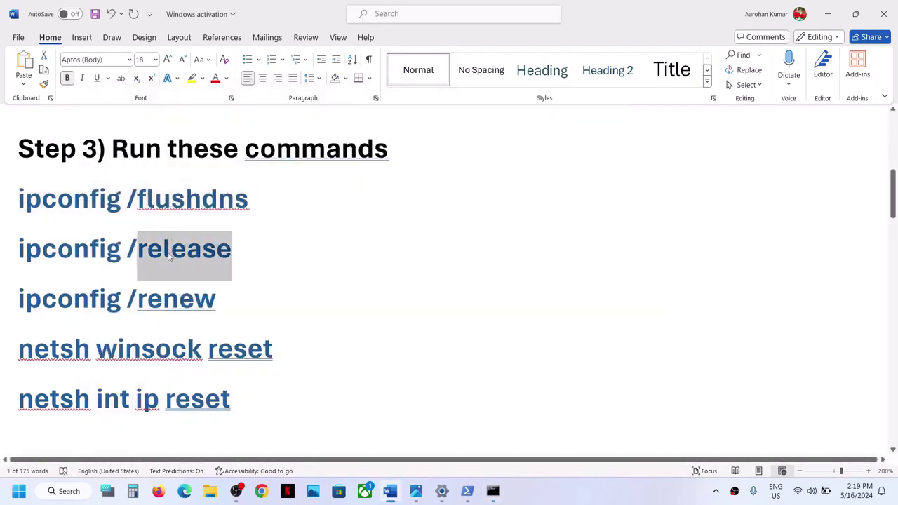
triple_click(168, 252)
key(ctrl+c)
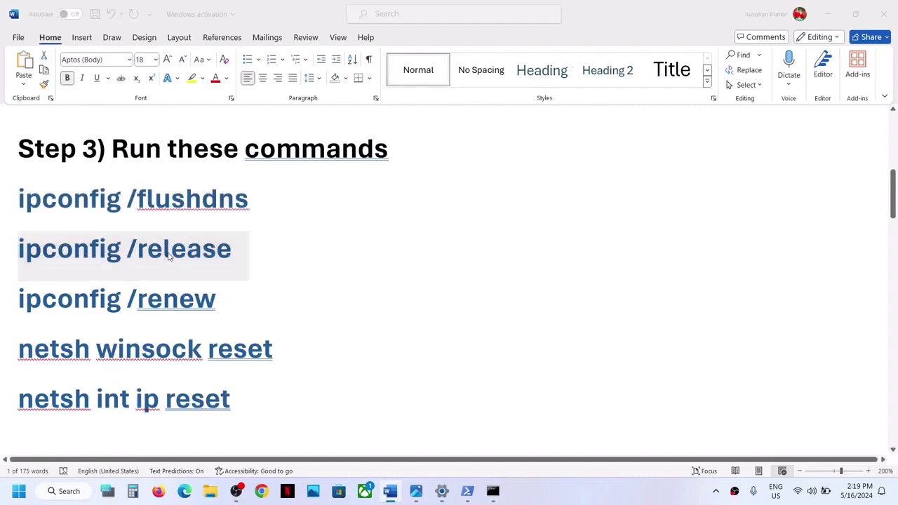
key(alt+Tab)
key(ctrl+v)
key(Return)
Copy ipconfig /renew from the Word document and run it in Command Prompt
key(alt+Tab)
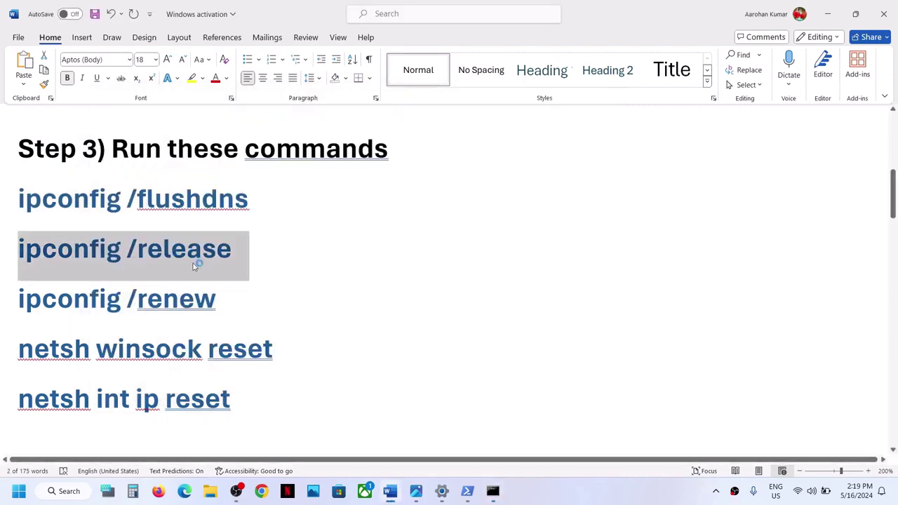
double_click(163, 299)
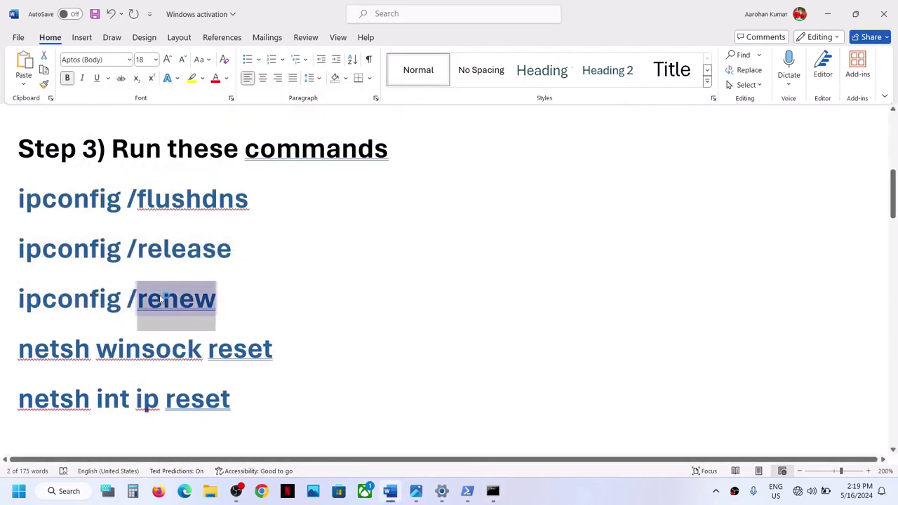
triple_click(163, 298)
key(ctrl+c)
key(alt+Tab)
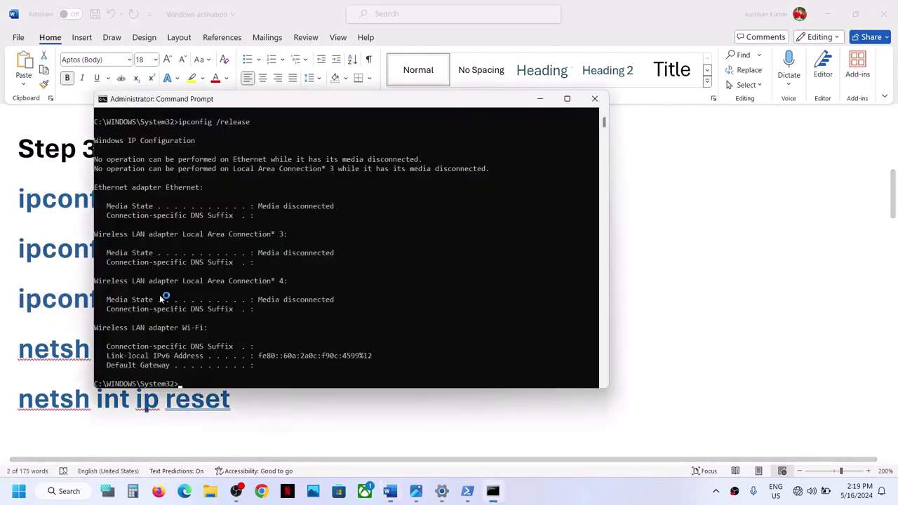
key(ctrl+v)
key(Return)
Copy netsh winsock reset from the Word document and run it in Command Prompt
key(alt+Tab)
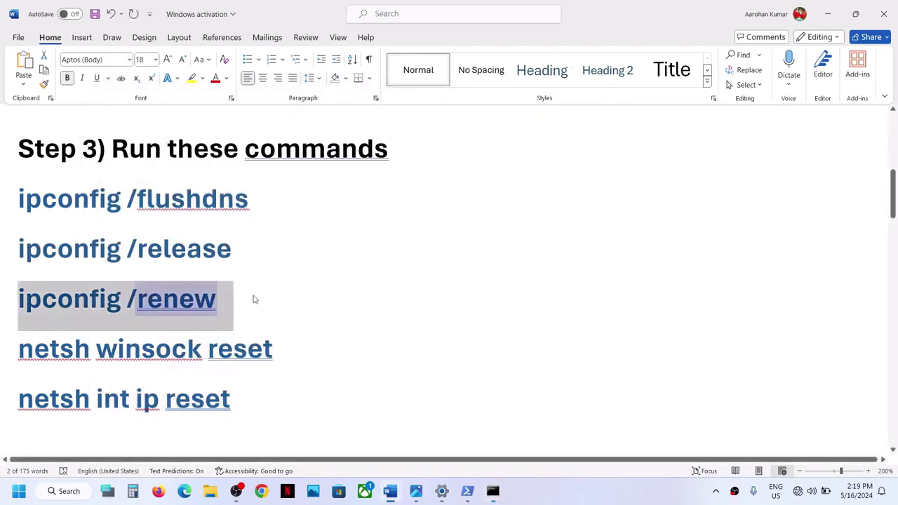
double_click(184, 351)
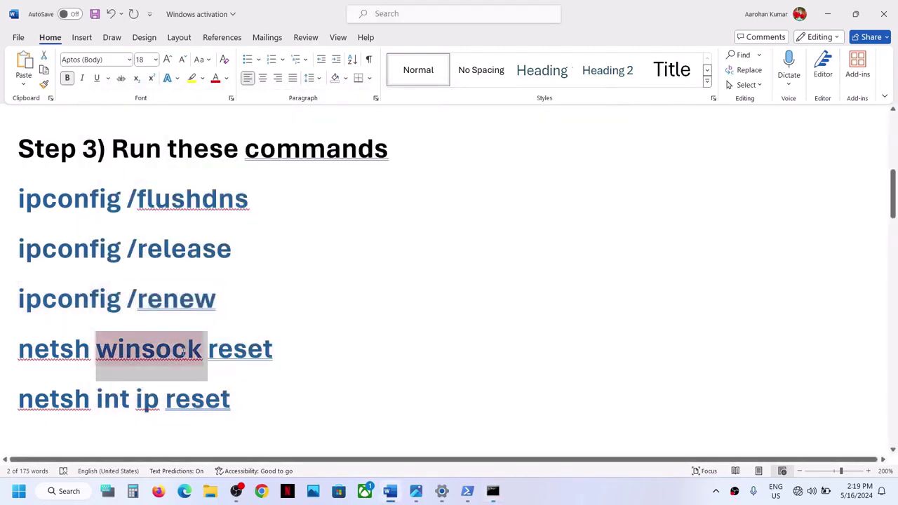
triple_click(184, 355)
key(ctrl+c)
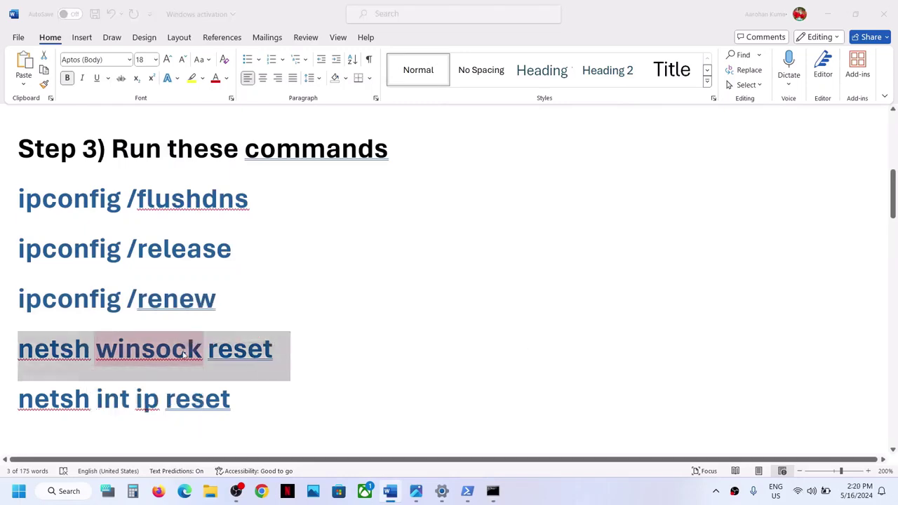
key(alt+Tab)
key(ctrl+v)
key(Return)
Copy netsh int ip reset from the Word document, run it in Command Prompt, and close the Command Prompt window
key(alt+Tab)
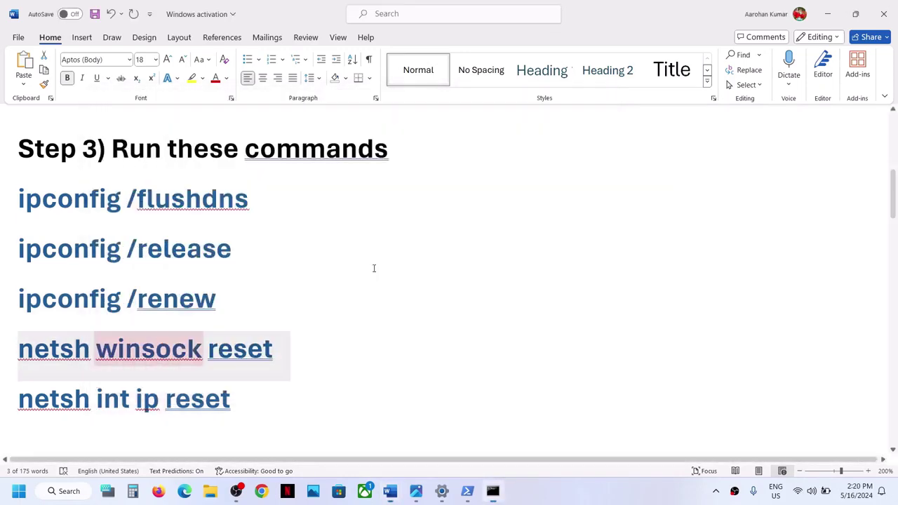
double_click(147, 406)
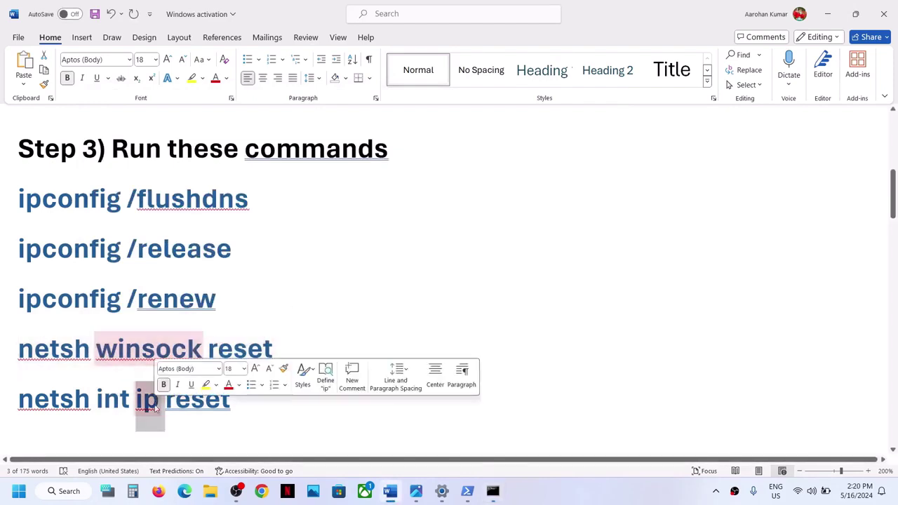
triple_click(155, 408)
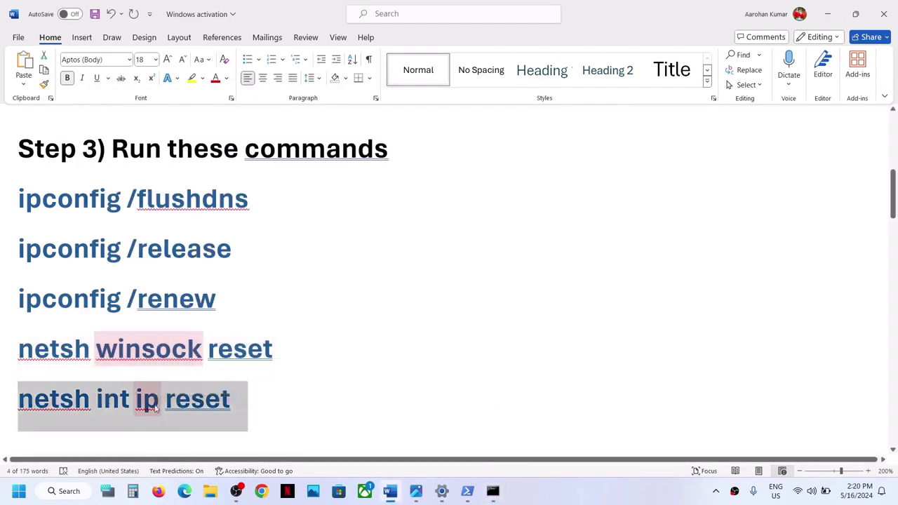
key(ctrl+c)
key(alt+Tab)
key(ctrl+v)
key(Return)
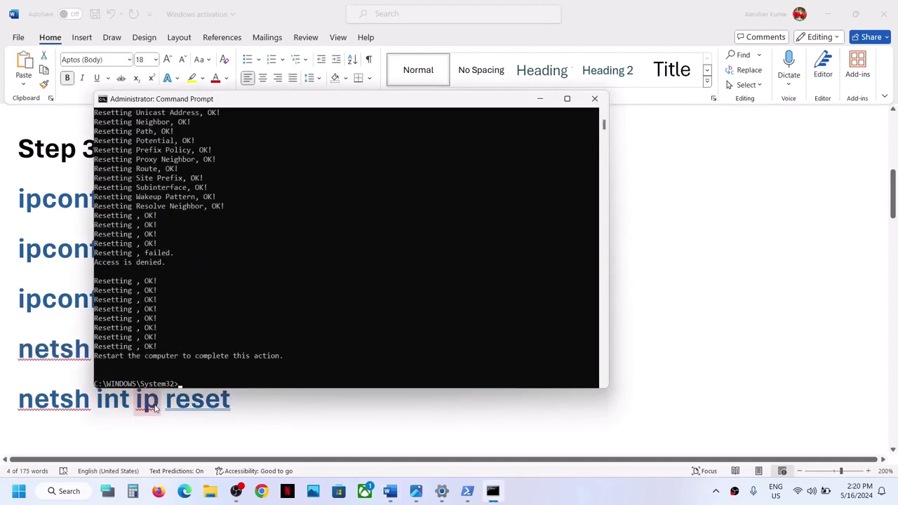
click(594, 98)
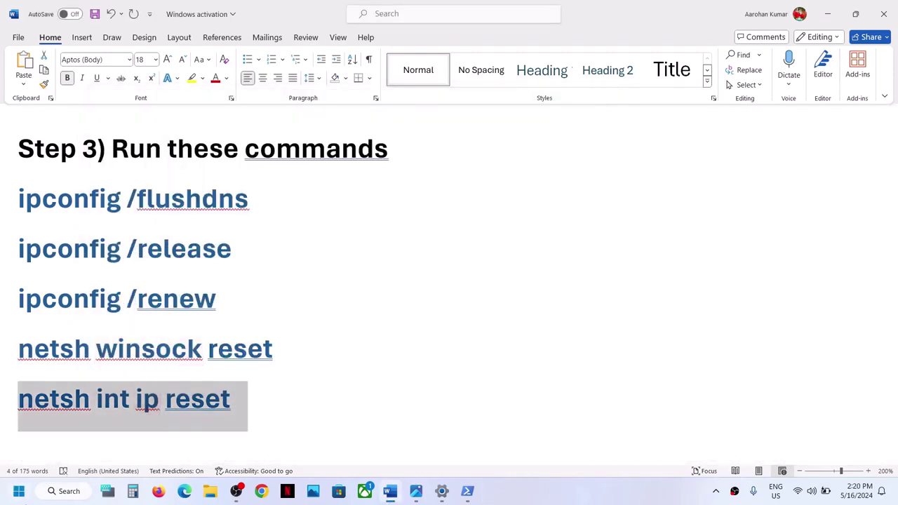
Show the computer's Restart option without restarting, and bring up the Activation page in Settings
click(19, 491)
click(339, 451)
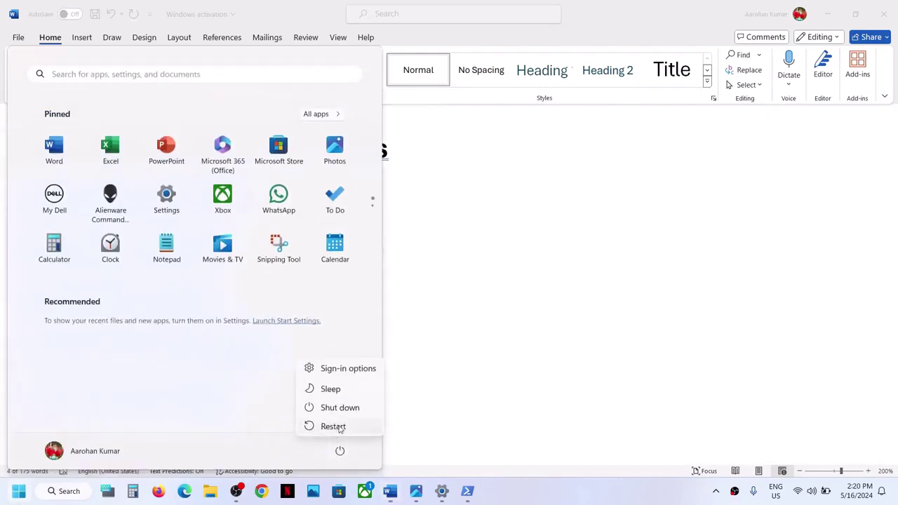
click(444, 493)
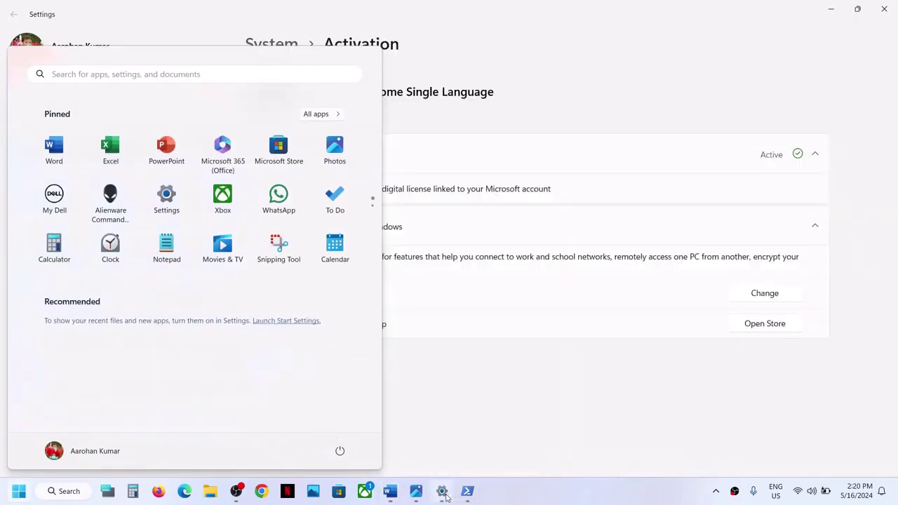
Return to the Word document and copy the Step 4 command cscript \windows\system32\slmgr.vbs -ato
click(390, 491)
double_click(276, 349)
scroll(276, 349, down, 5)
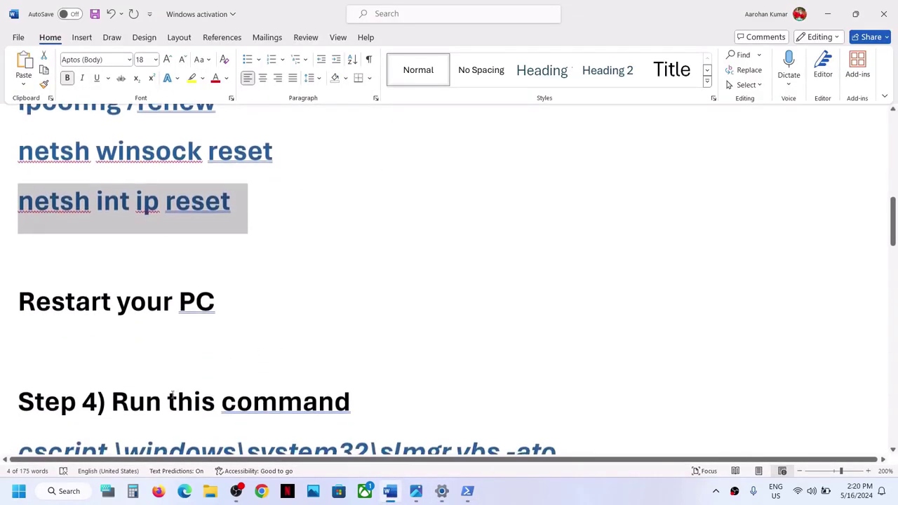
scroll(172, 395, down, 3)
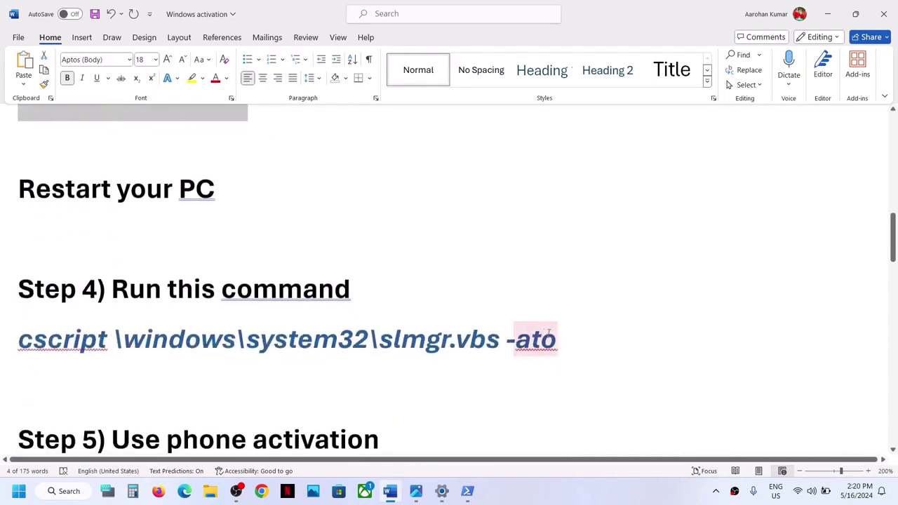
drag(567, 342, 81, 356)
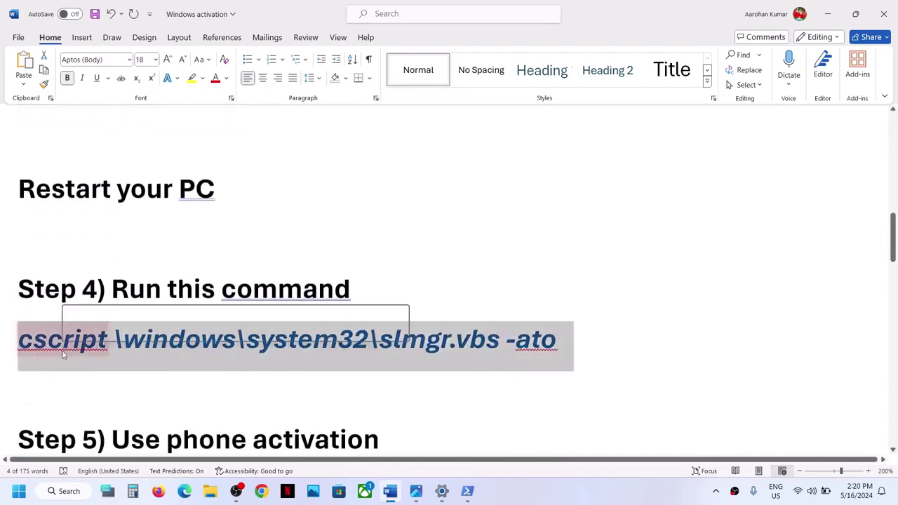
right_click(64, 353)
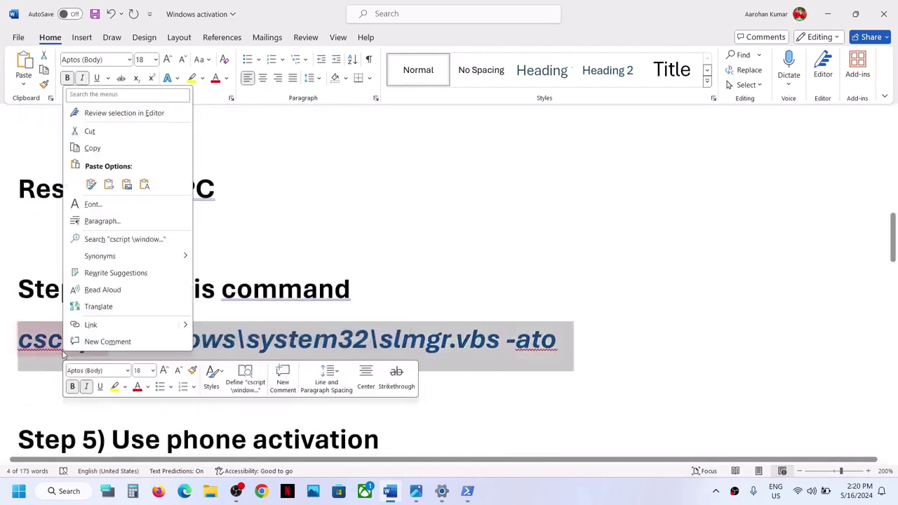
click(111, 148)
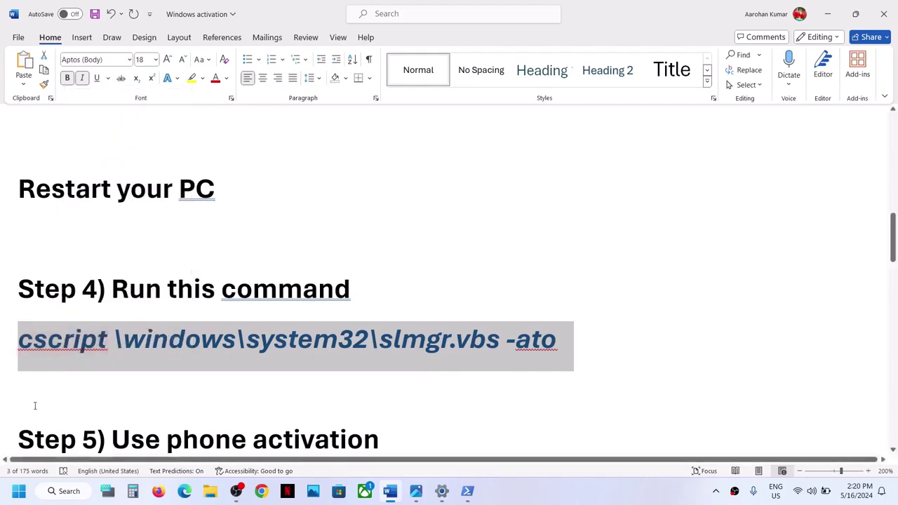
Start a new Command Prompt as administrator and allow it to make changes to the device
click(18, 493)
text(cmd)
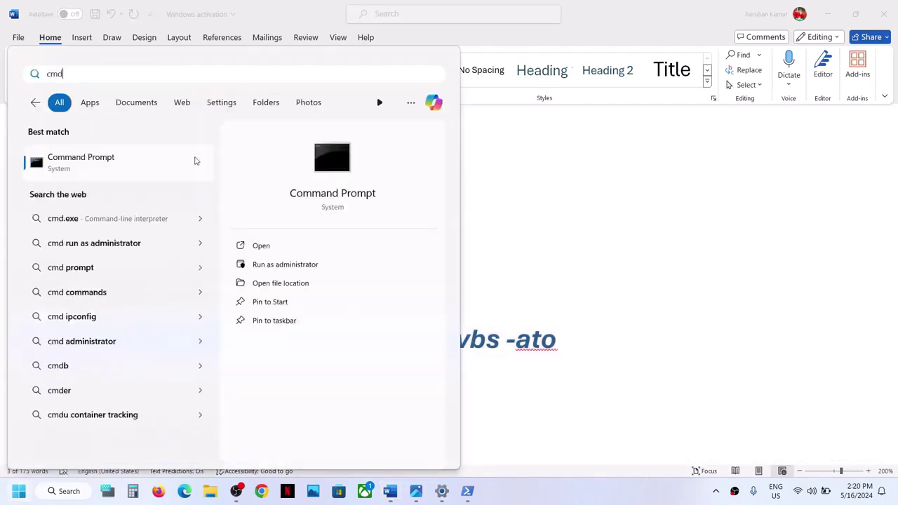
right_click(114, 170)
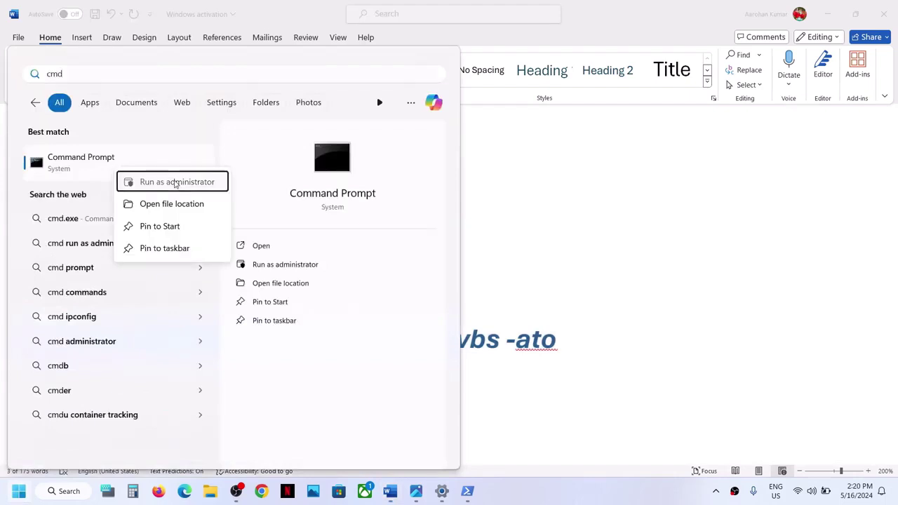
click(176, 184)
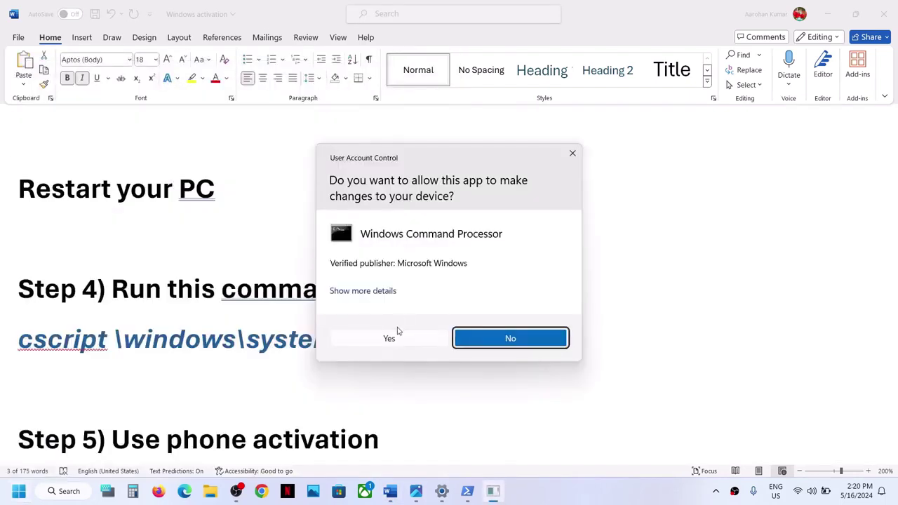
click(389, 339)
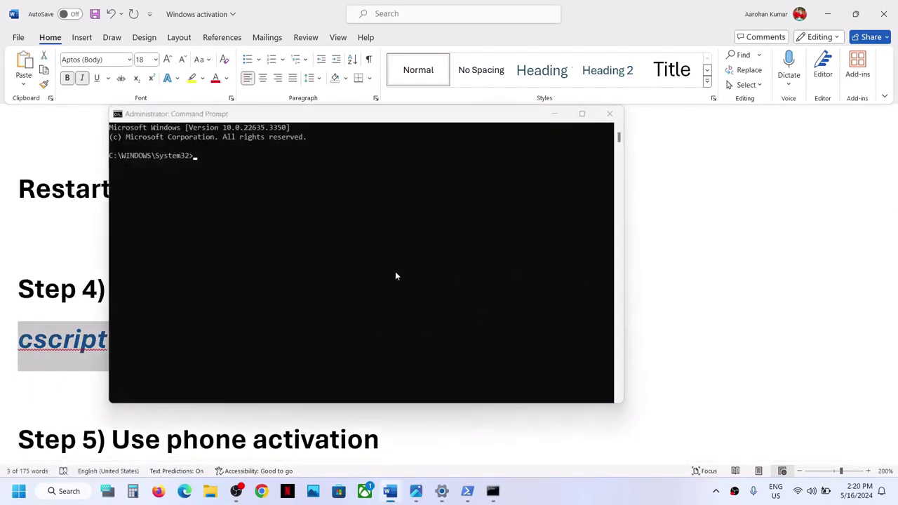
Copy the Step 4 command cscript \windows\system32\slmgr.vbs -ato again, run it in Command Prompt, and highlight part of the activation output
key(Right)
triple_click(63, 340)
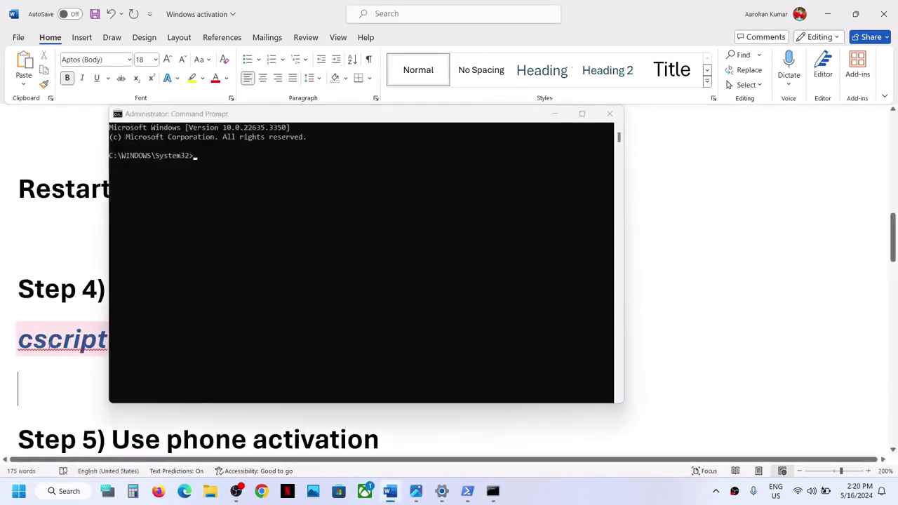
right_click(51, 349)
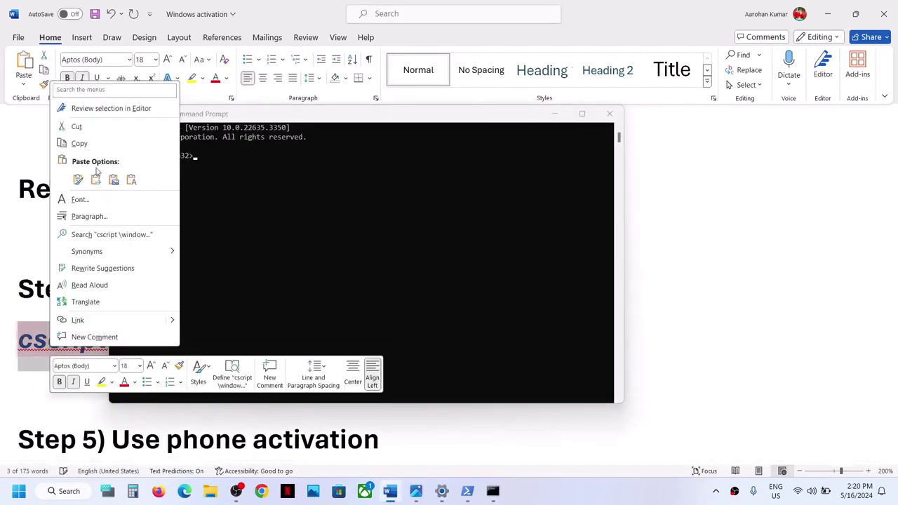
click(80, 144)
click(289, 160)
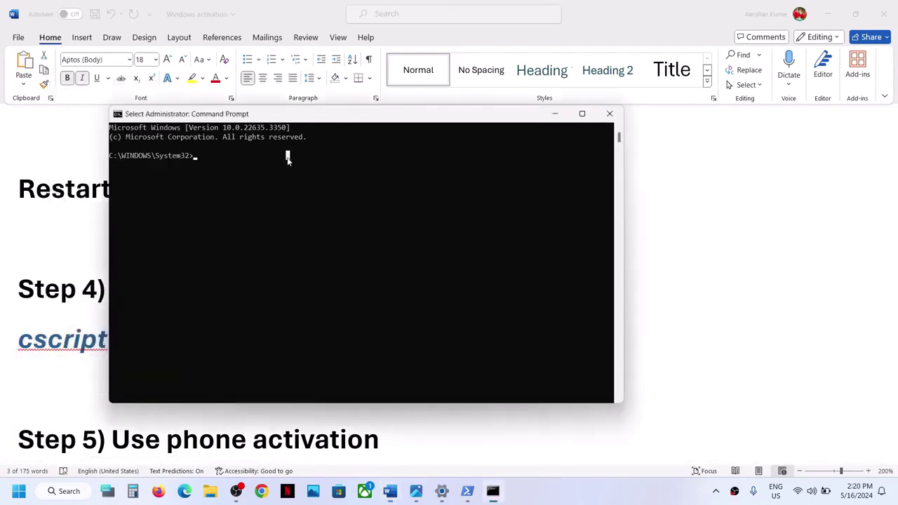
right_click(287, 160)
key(Return)
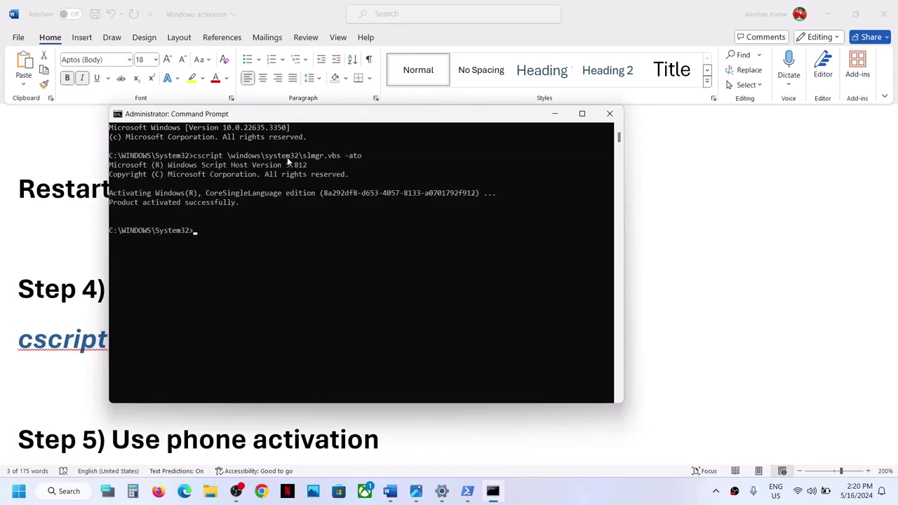
drag(117, 201, 269, 192)
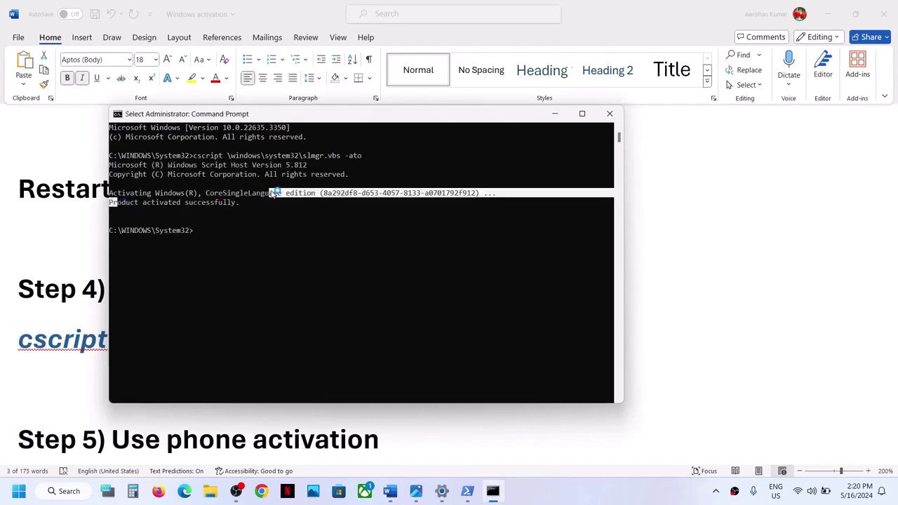
Close Command Prompt and select the slui4 command under Step 5 phone activation in the Word document
click(610, 113)
scroll(388, 277, down, 4)
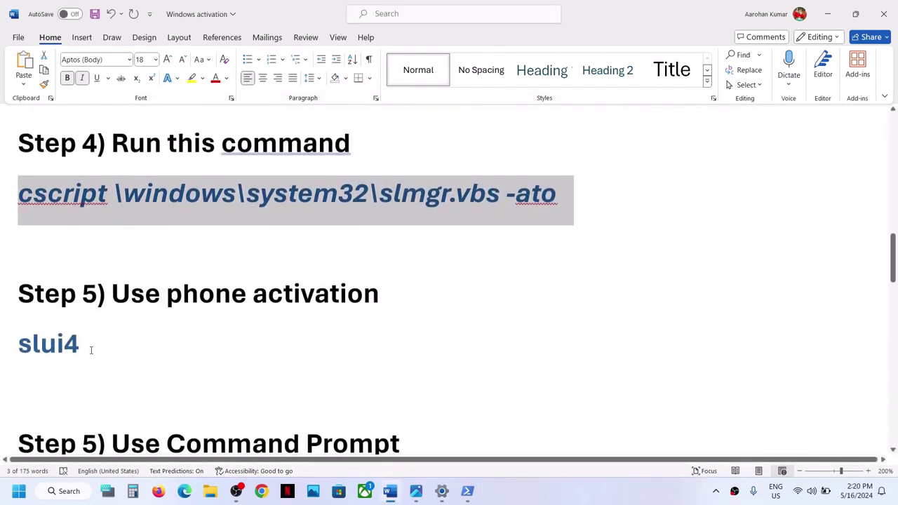
drag(91, 350, 21, 357)
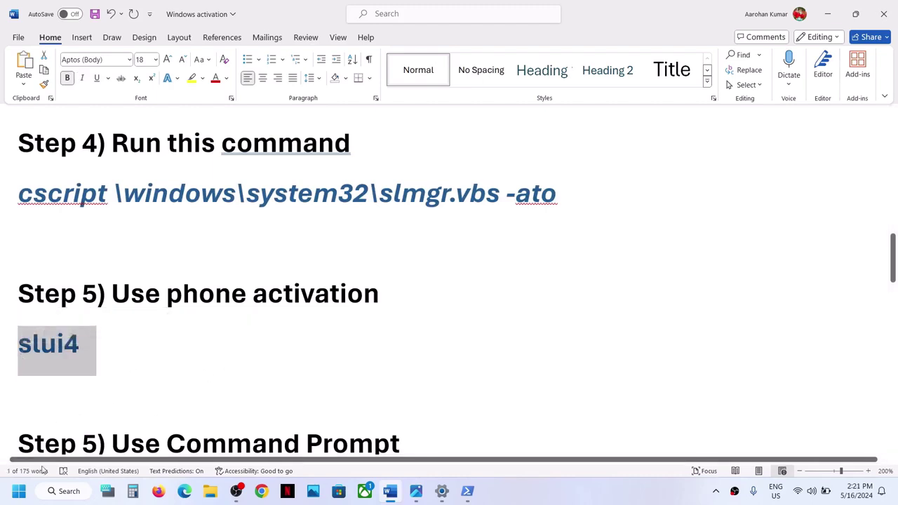
Try to run slui4 from the Windows Run dialog and dismiss the resulting message
click(26, 498)
text(run)
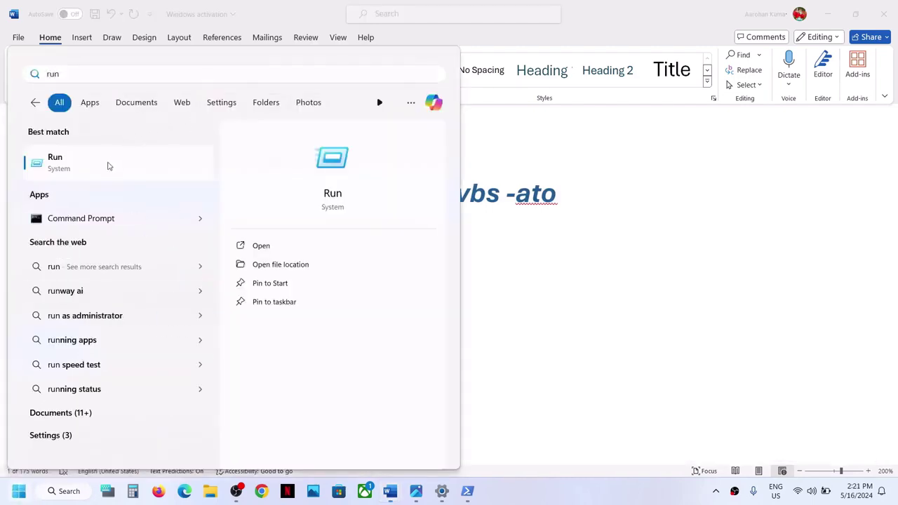
click(109, 164)
text(slui4)
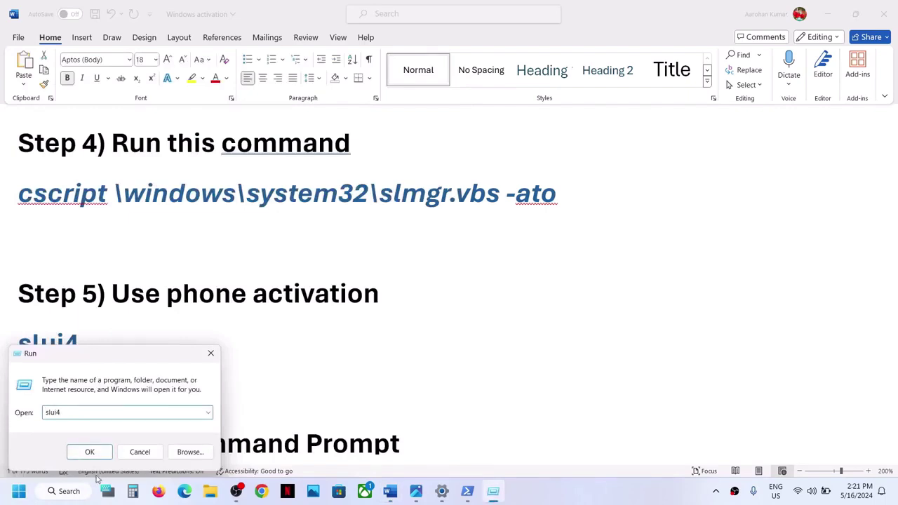
click(89, 452)
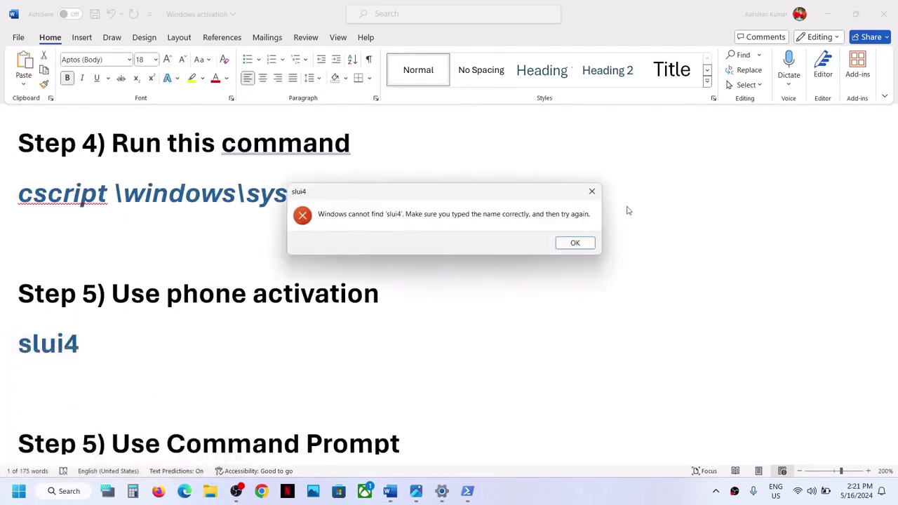
click(576, 243)
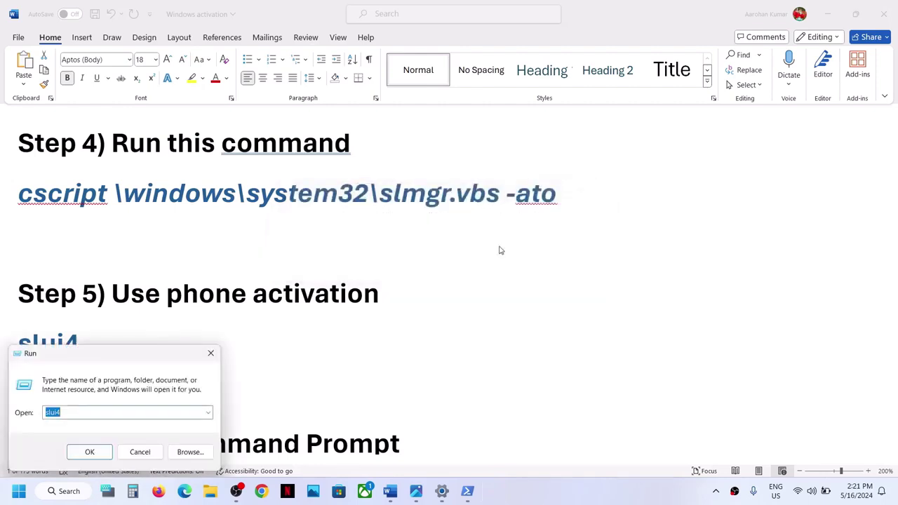
Correct the phone activation command in the document to Slui 4 and select the corrected line
triple_click(109, 336)
click(64, 344)
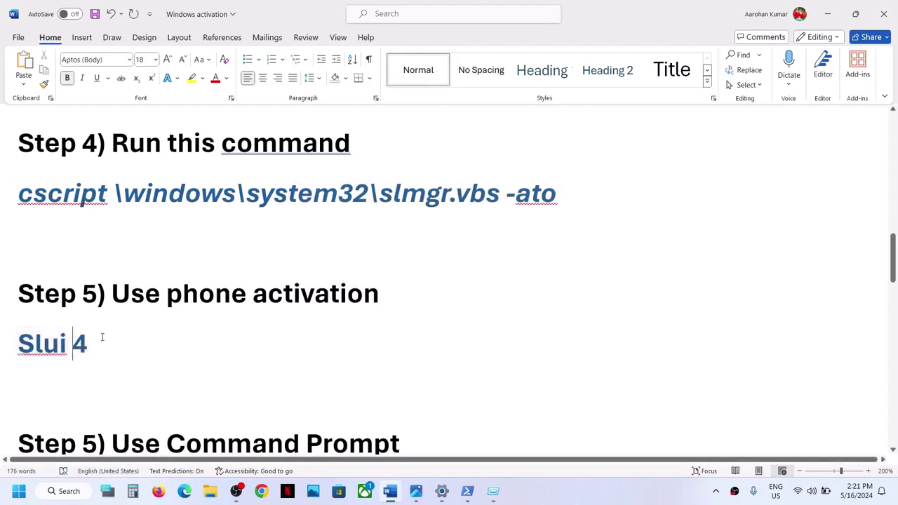
triple_click(97, 341)
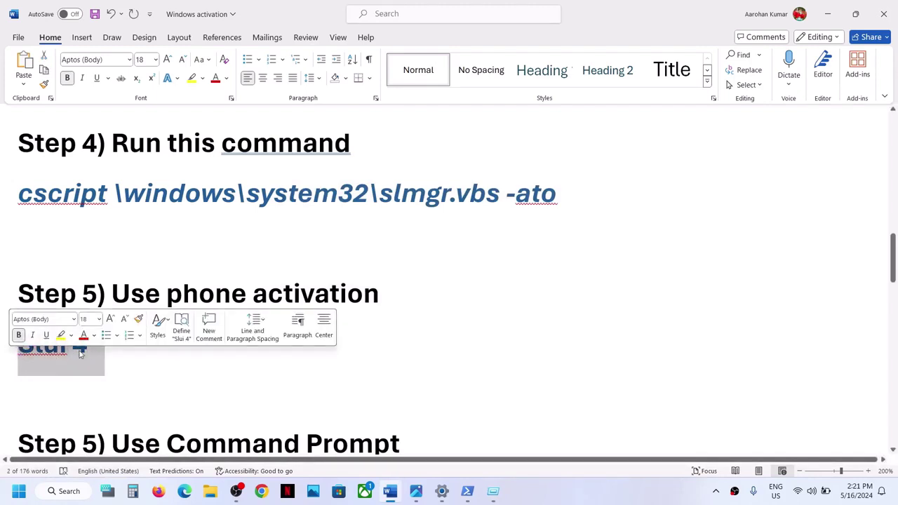
Open the Run dialog again and run the command Slui 4
click(19, 493)
text(r)
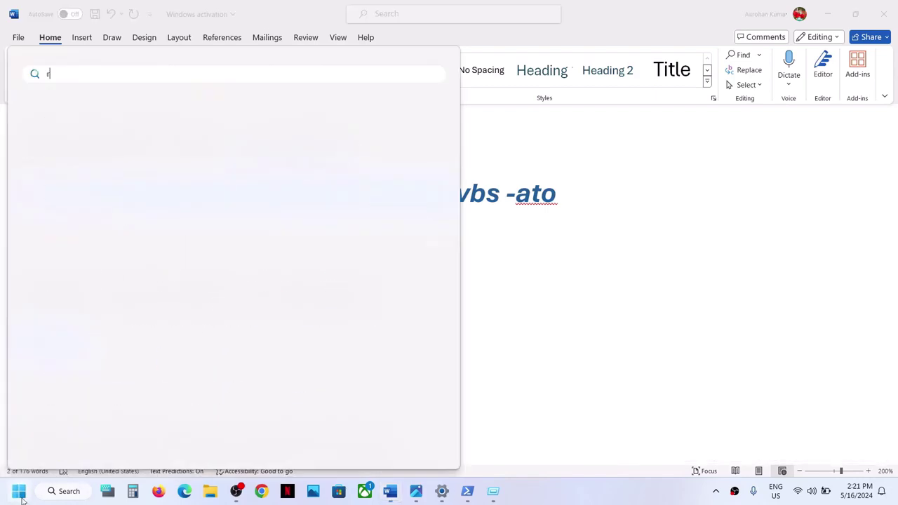
text(un)
key(Return)
key(ctrl+v)
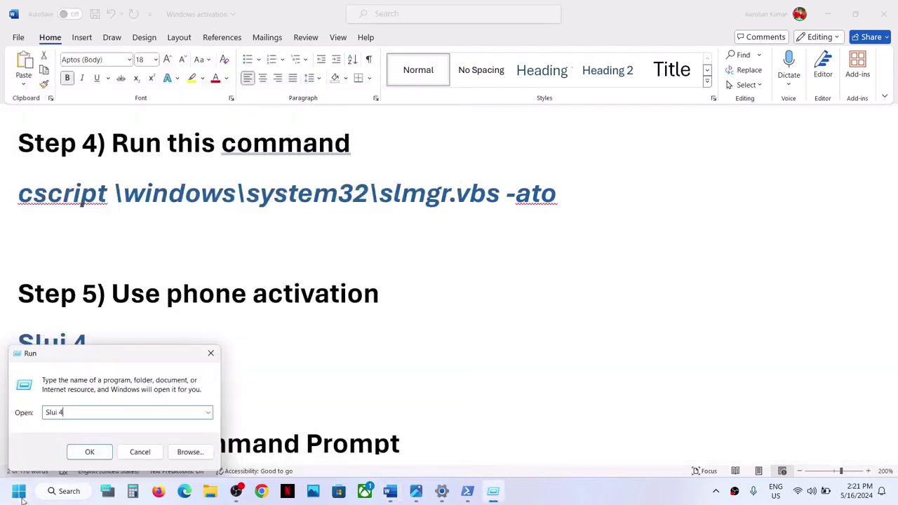
click(90, 452)
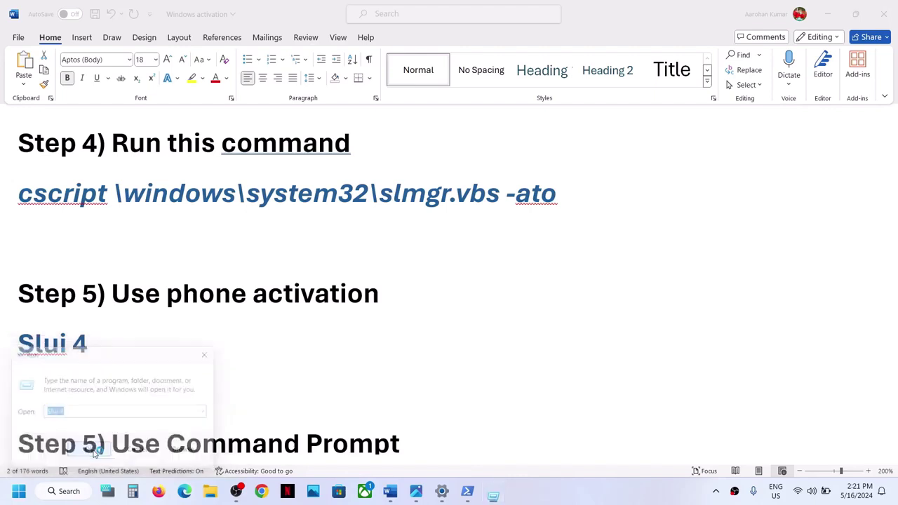
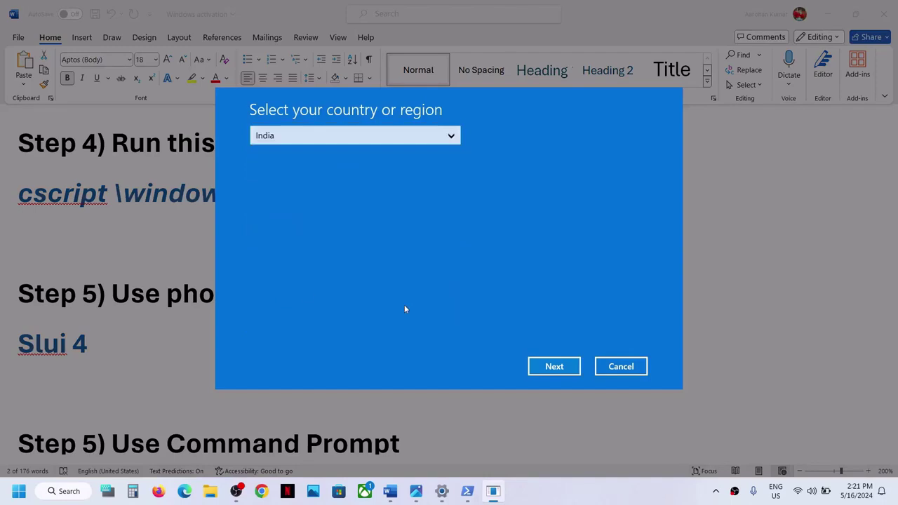
Go through the phone activation wizard with India as the country up to the confirmation ID page, and cancel it
click(559, 374)
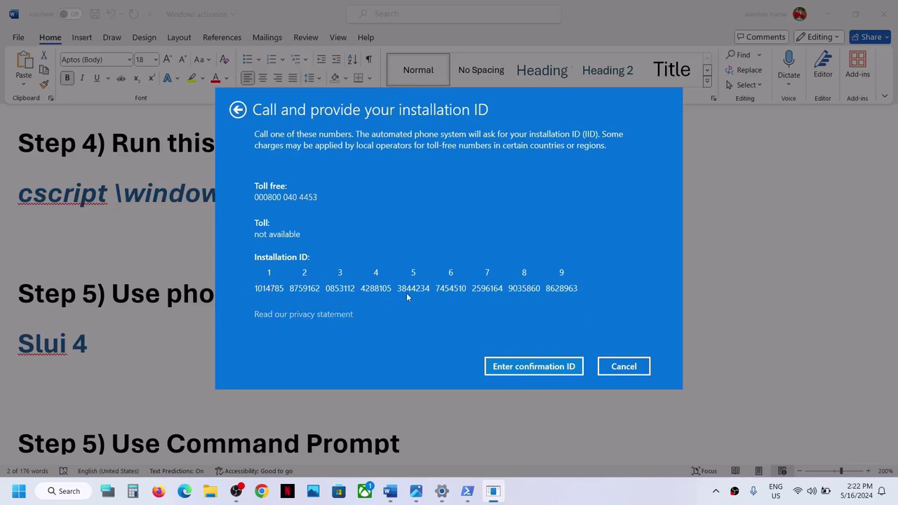
click(532, 369)
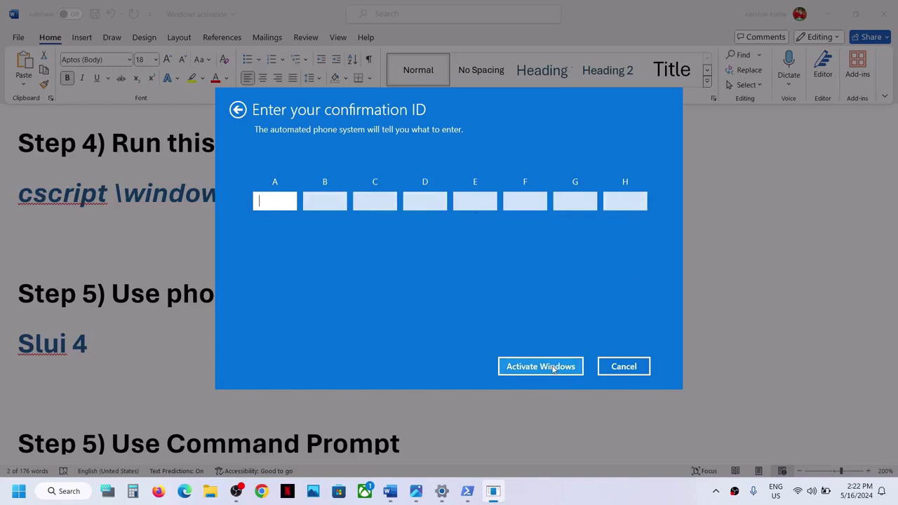
click(604, 368)
Highlight the Use Command Prompt heading and part of the key placeholder in the slmgr -ipk command in the document
scroll(273, 321, down, 4)
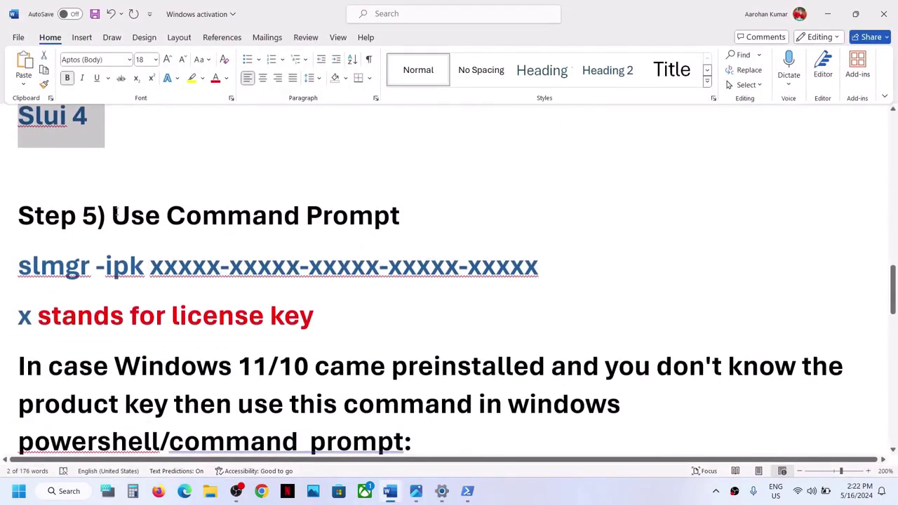
drag(113, 218, 399, 217)
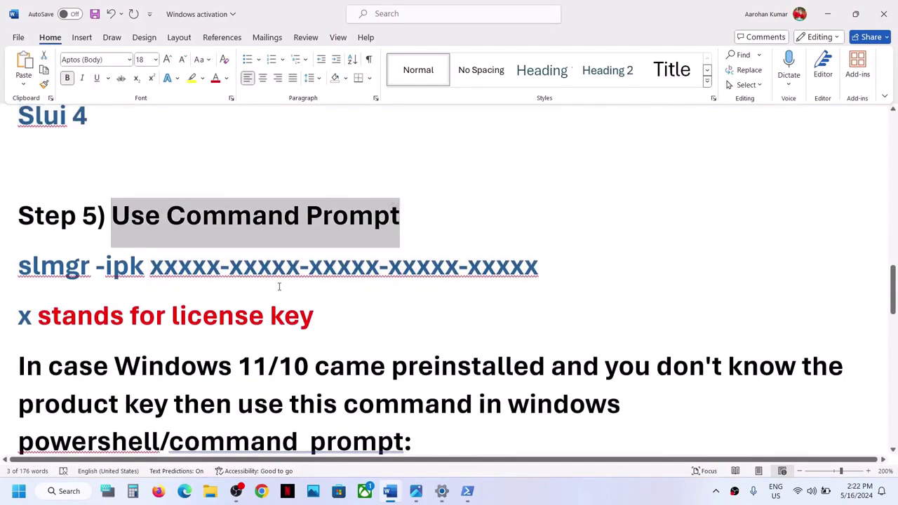
double_click(266, 267)
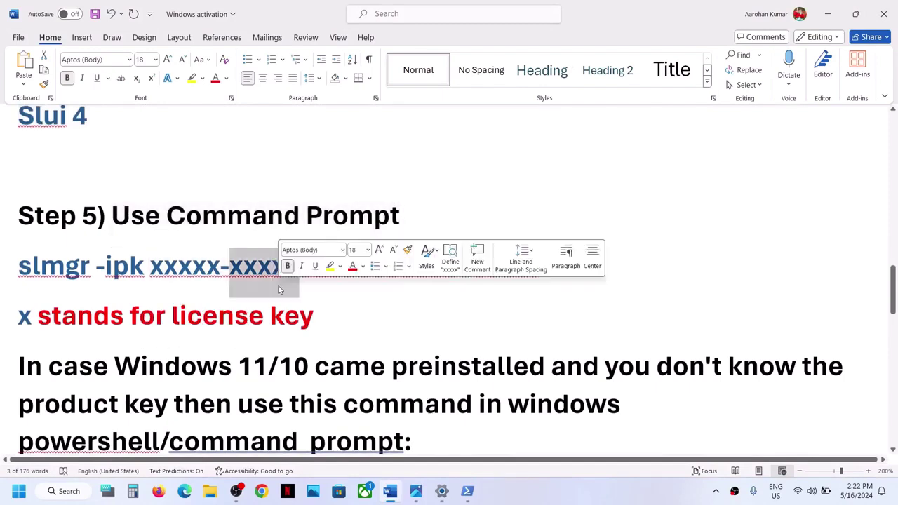
click(144, 266)
Start Command Prompt as administrator, allow it to make changes, and move its window nearer the middle of the screen
click(21, 493)
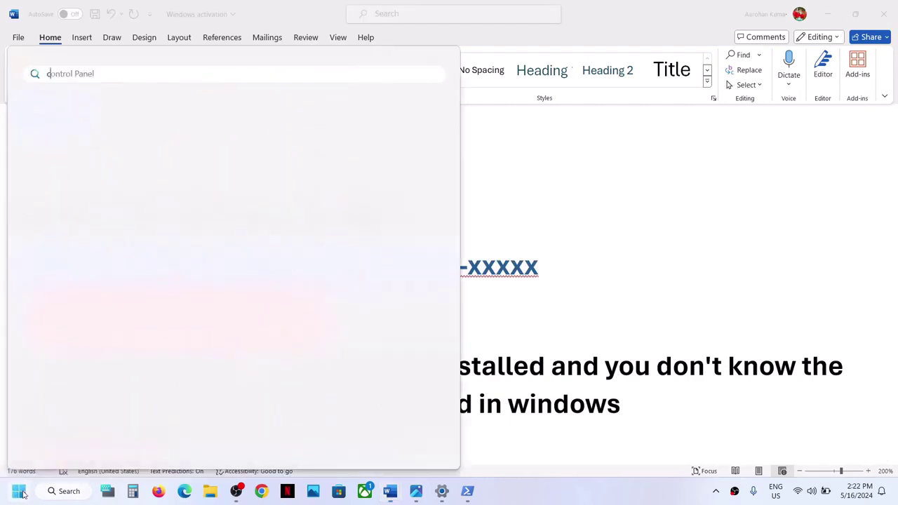
text(cmd)
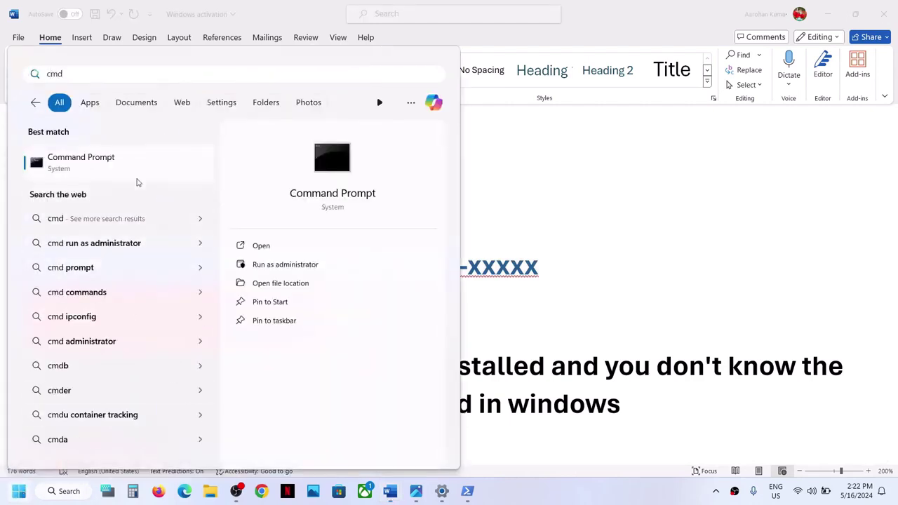
right_click(109, 172)
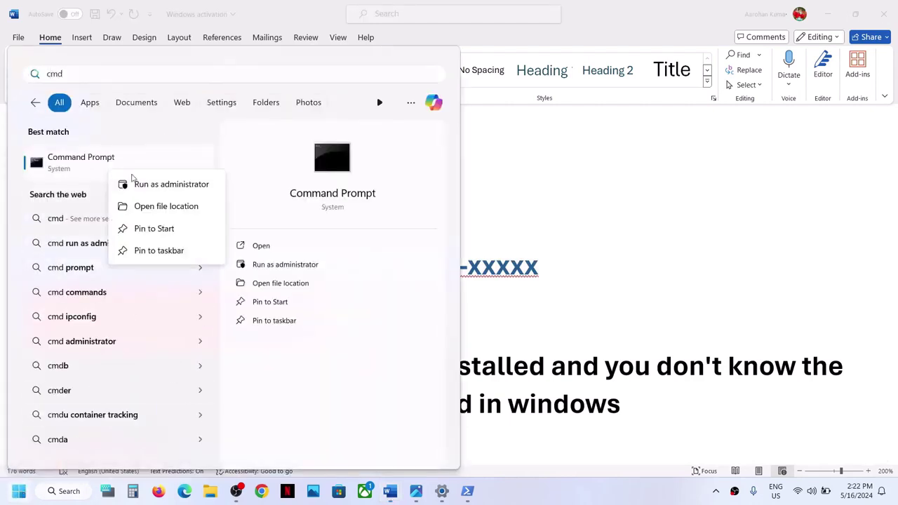
click(184, 186)
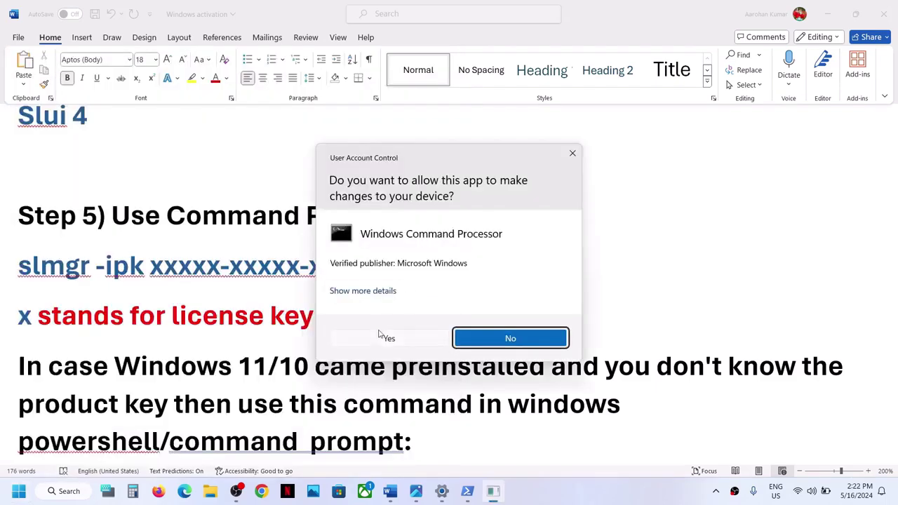
click(379, 336)
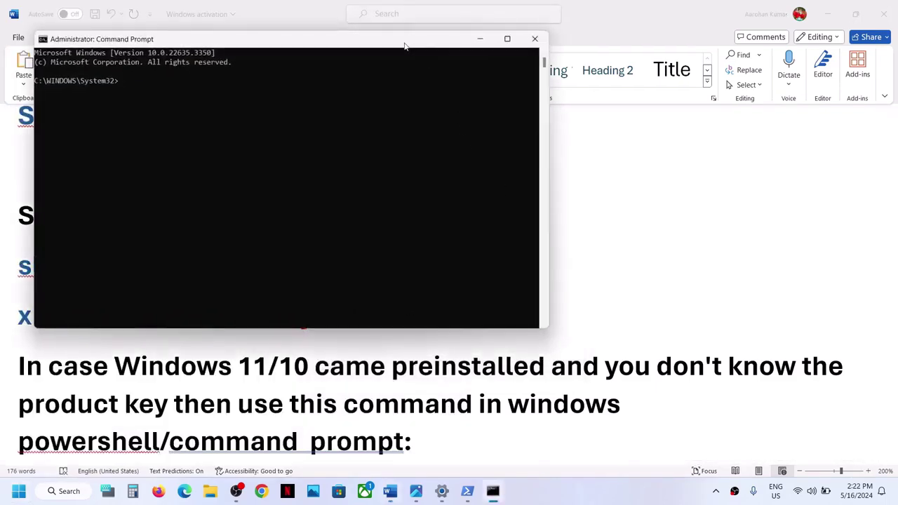
drag(407, 43, 609, 148)
Highlight the xxxxx key placeholder in the slmgr -ipk command and the words license key below it in the document
click(146, 265)
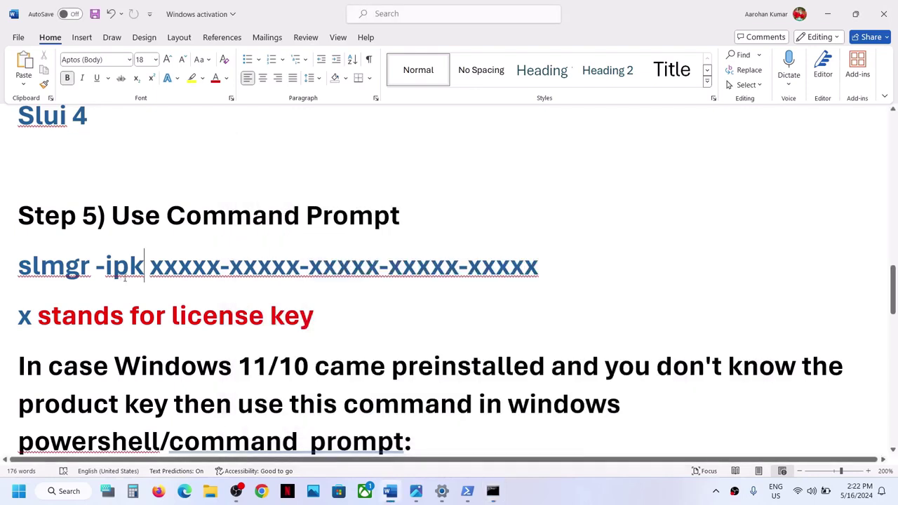
drag(147, 265, 539, 268)
click(542, 270)
click(152, 277)
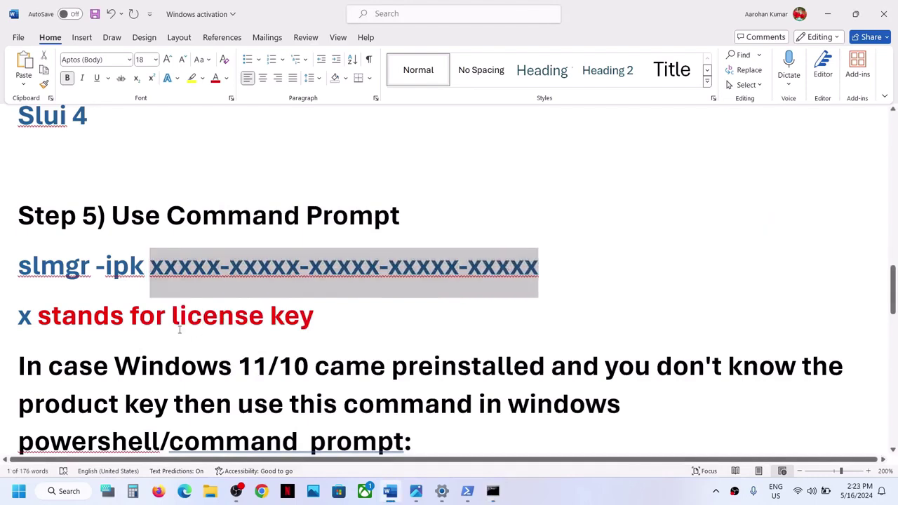
drag(175, 319, 335, 317)
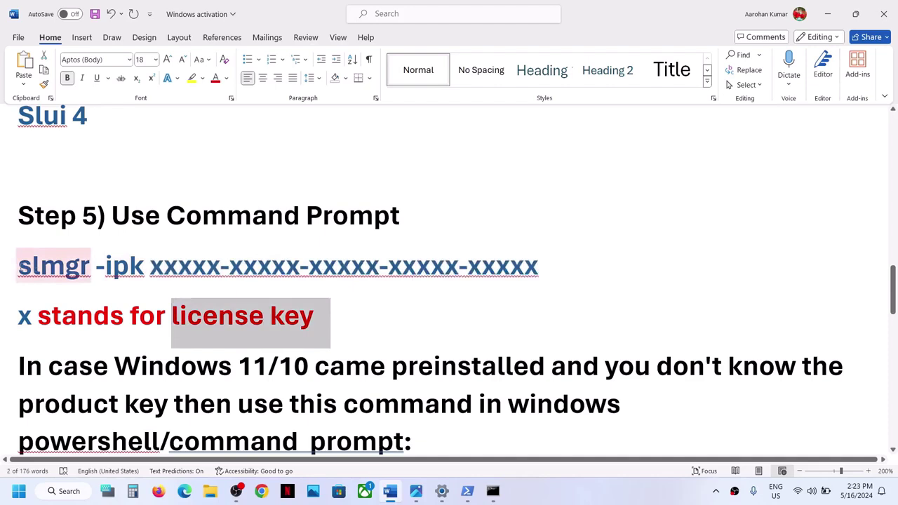
Copy slmgr -ipk without the key placeholder from the document and paste it at the Command Prompt
drag(19, 267, 147, 267)
key(ctrl+c)
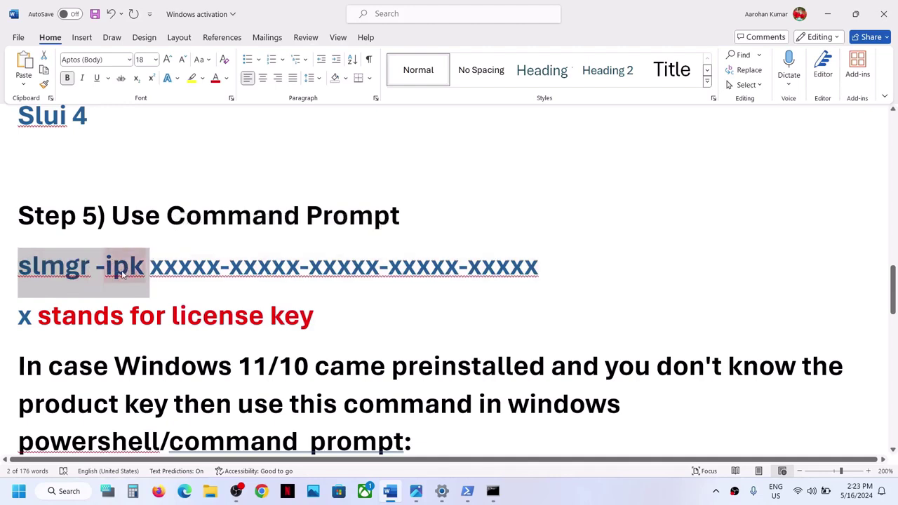
key(alt+Tab)
key(ctrl+v)
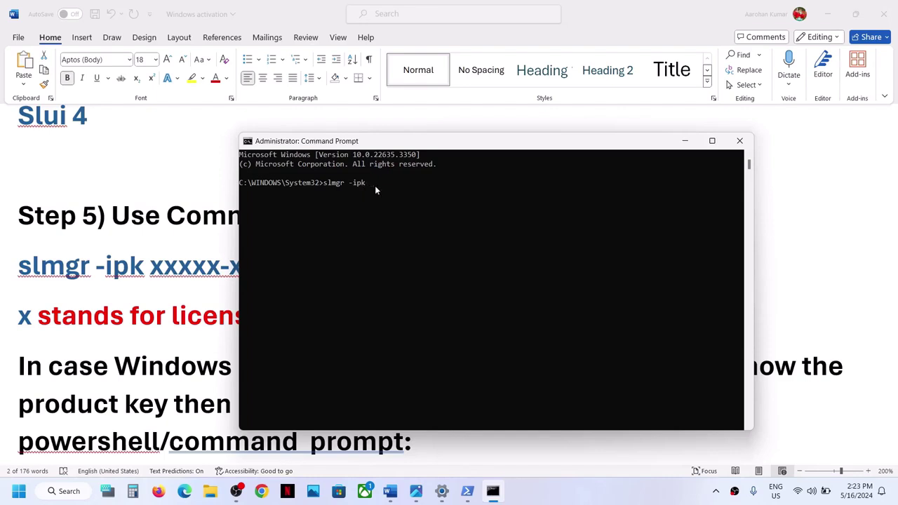
Highlight the license key note and key placeholder again, and show where the key goes after slmgr -ipk in Command Prompt
click(159, 324)
drag(322, 320, 186, 320)
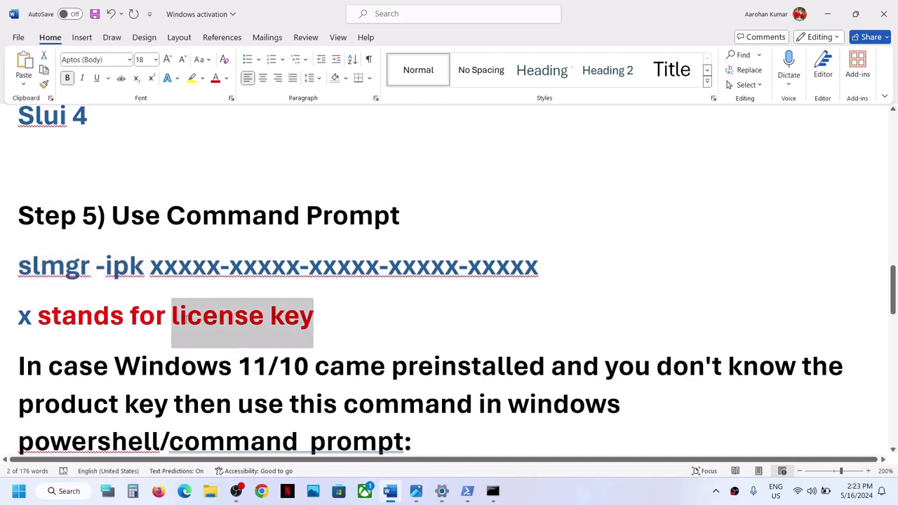
drag(150, 266, 463, 267)
key(alt+Tab)
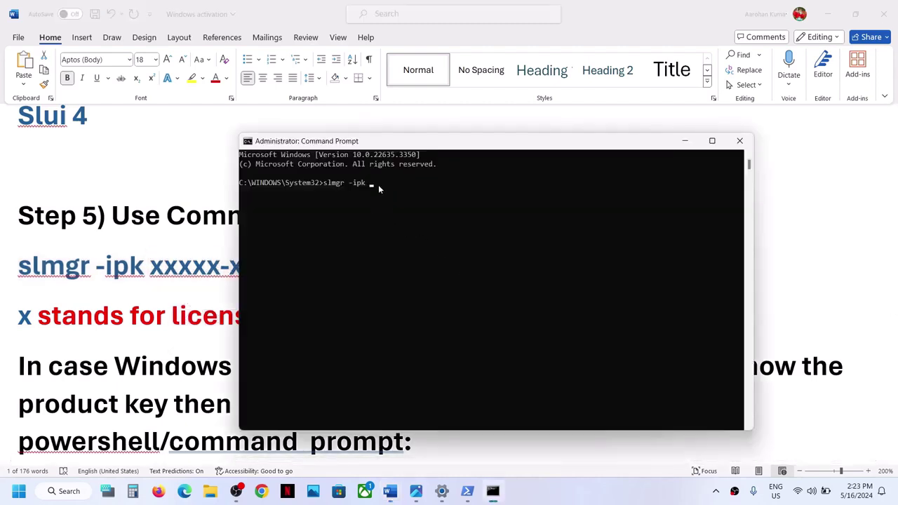
key(alt+Tab)
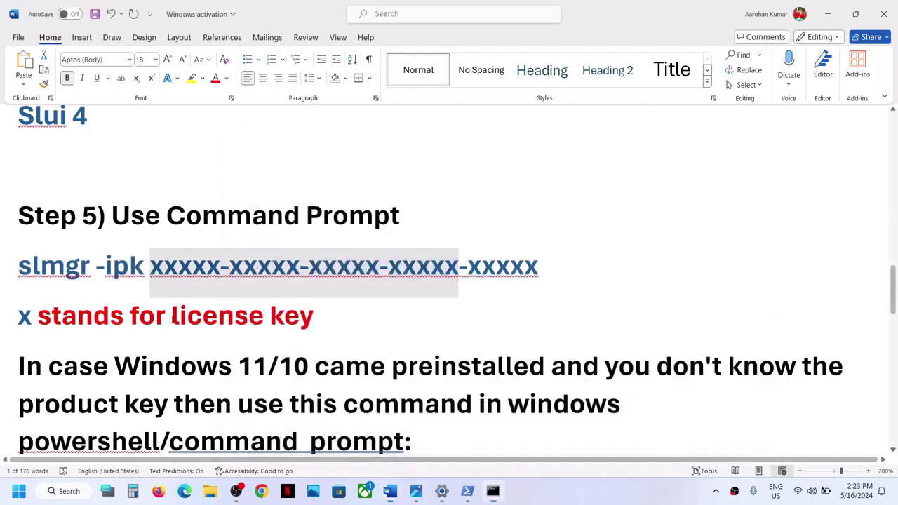
Highlight the note about preinstalled Windows 11/10 and copy the (Get-WmiObject -query ‘select * from SoftwareLicensingService’).OA3xOriginalProductKey command below it
scroll(171, 319, down, 1)
scroll(172, 319, down, 1)
drag(239, 226, 430, 288)
scroll(351, 353, down, 1)
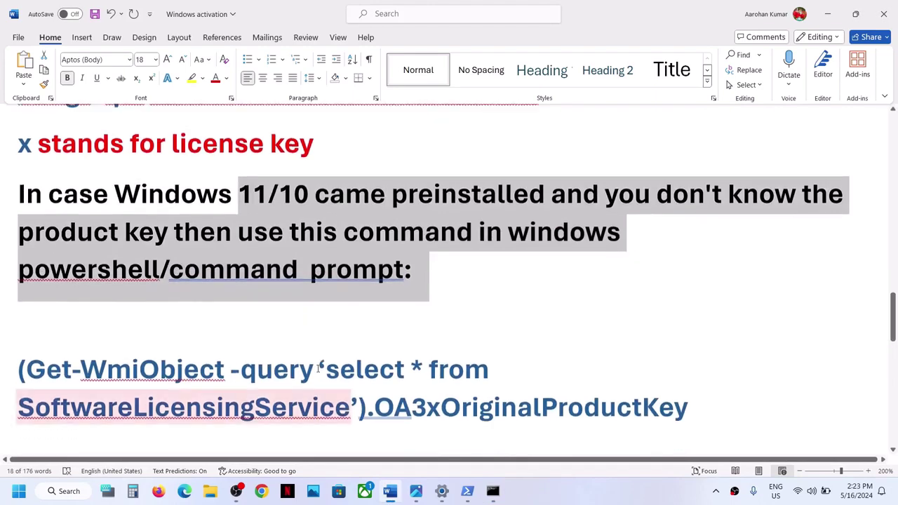
drag(699, 390, 1, 335)
key(ctrl+c)
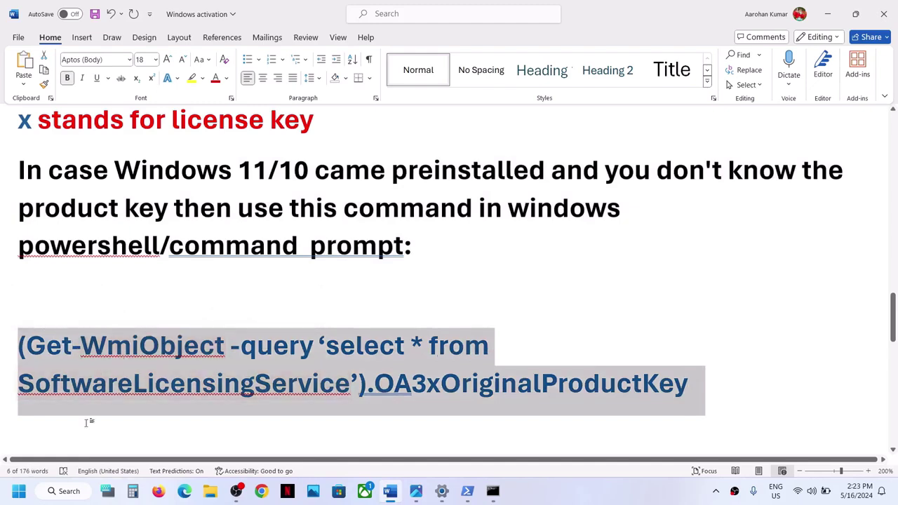
Open Windows PowerShell as administrator and paste the copied (Get-WmiObject -query ‘select * from SoftwareLicensingService’).OA3xOriginalProductKey command at its prompt
click(29, 494)
text(pow)
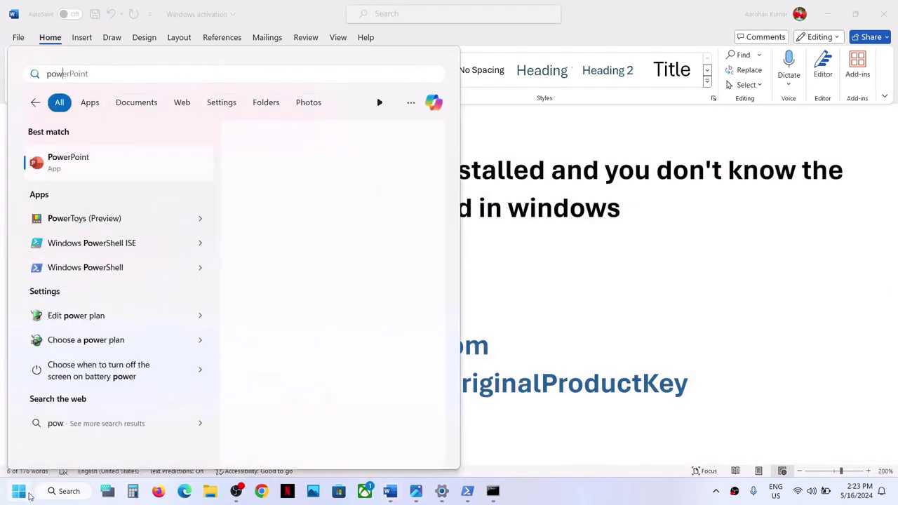
text(ershell)
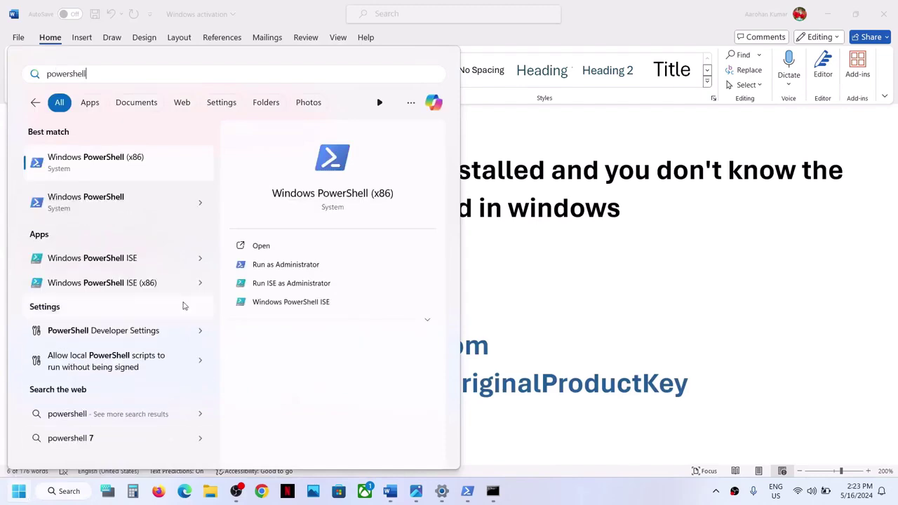
right_click(115, 208)
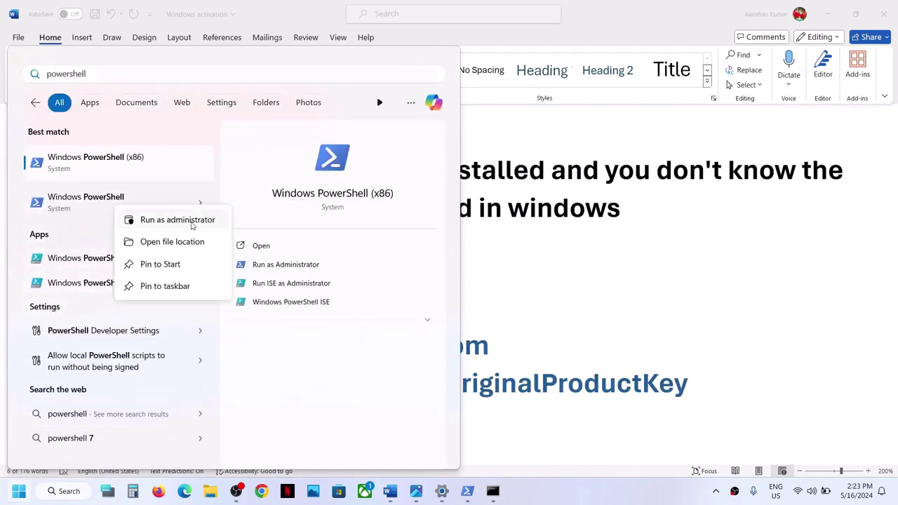
click(191, 220)
click(389, 339)
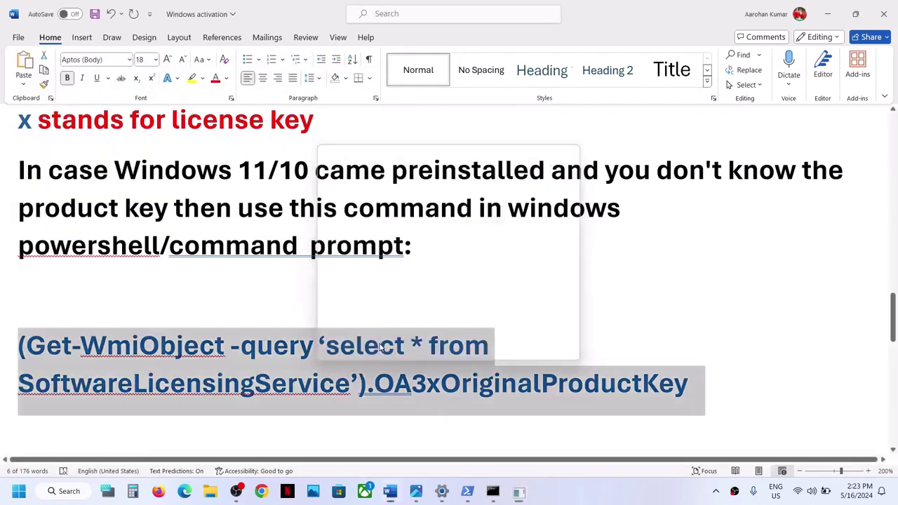
right_click(336, 213)
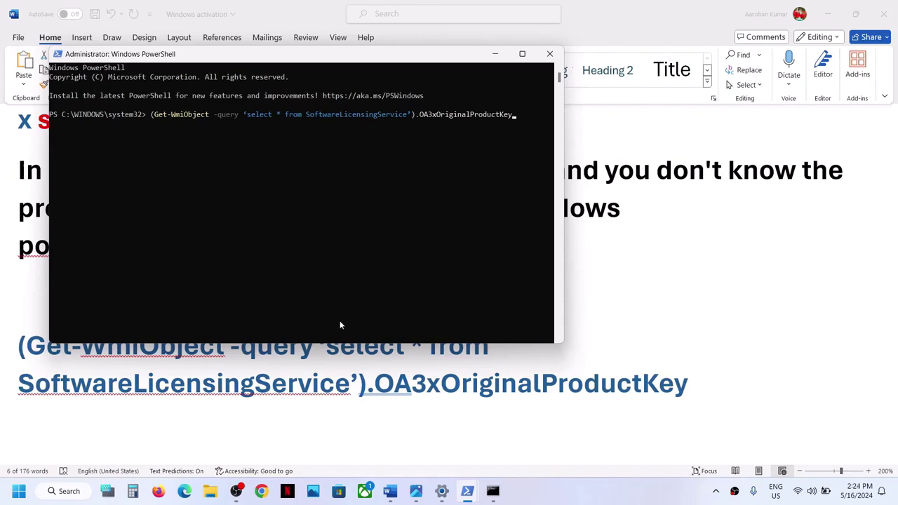
Show the slmgr -ipk line in Command Prompt, and highlight the xxxxx key placeholder under Step 5 in the document
mouse_move(493, 491)
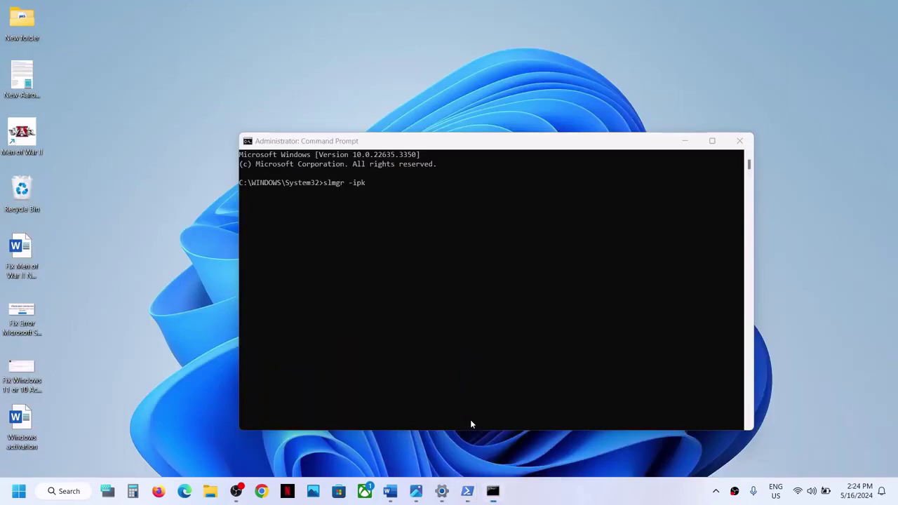
click(471, 424)
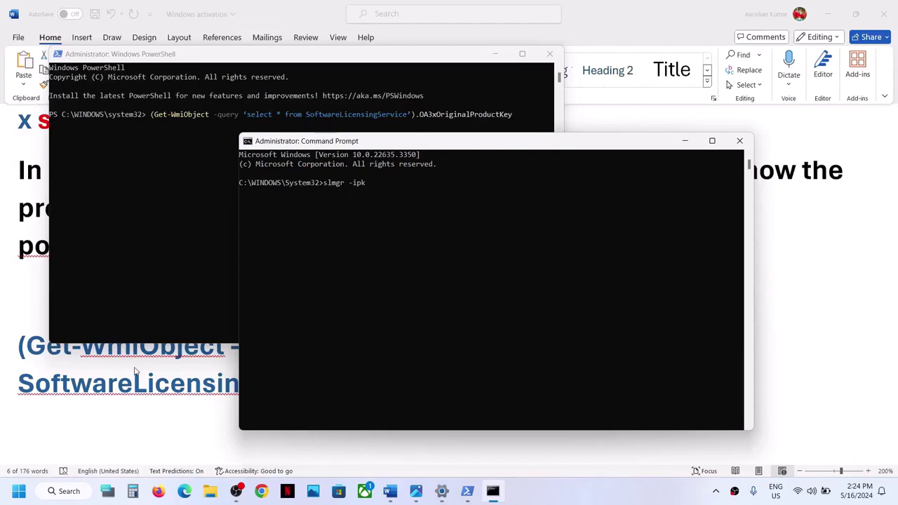
key(alt+Tab)
scroll(307, 183, up, 4)
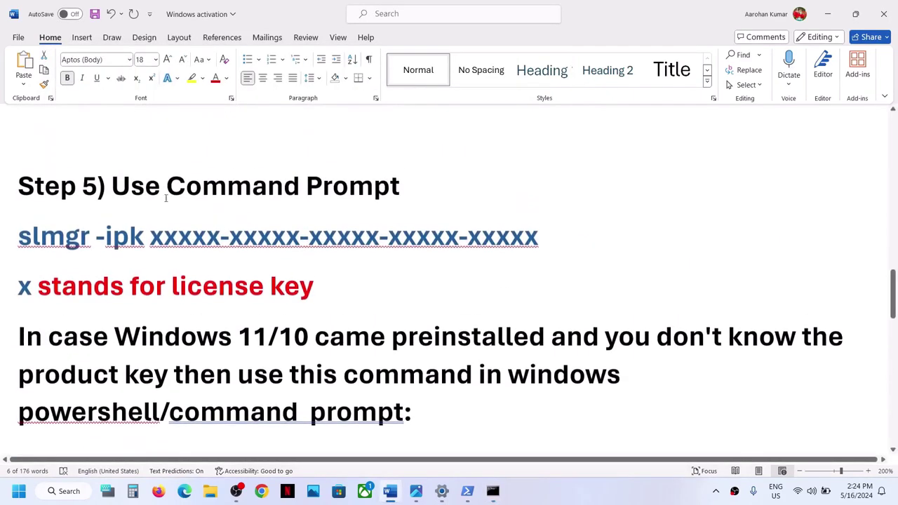
double_click(56, 236)
drag(23, 239, 538, 238)
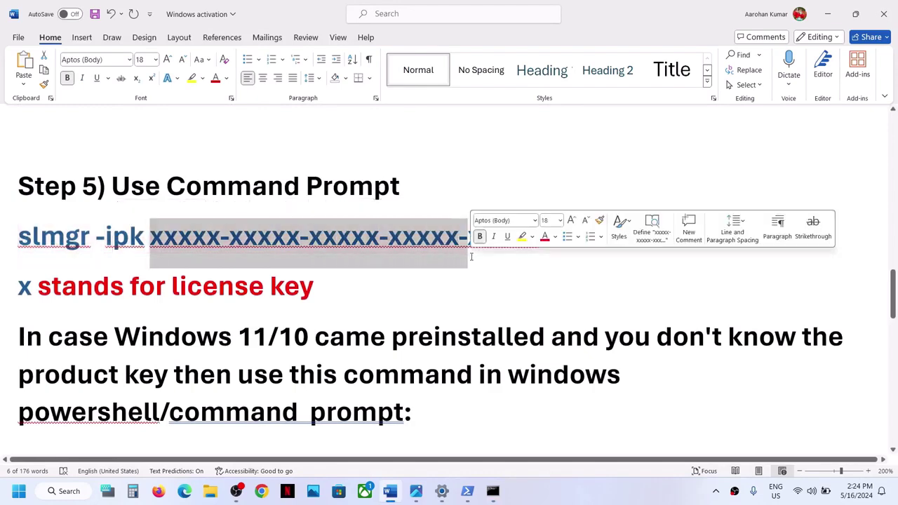
Review the Get-WmiObject command and the PowerShell note in the document, and bring up Command Prompt again
scroll(276, 333, down, 3)
scroll(276, 334, down, 6)
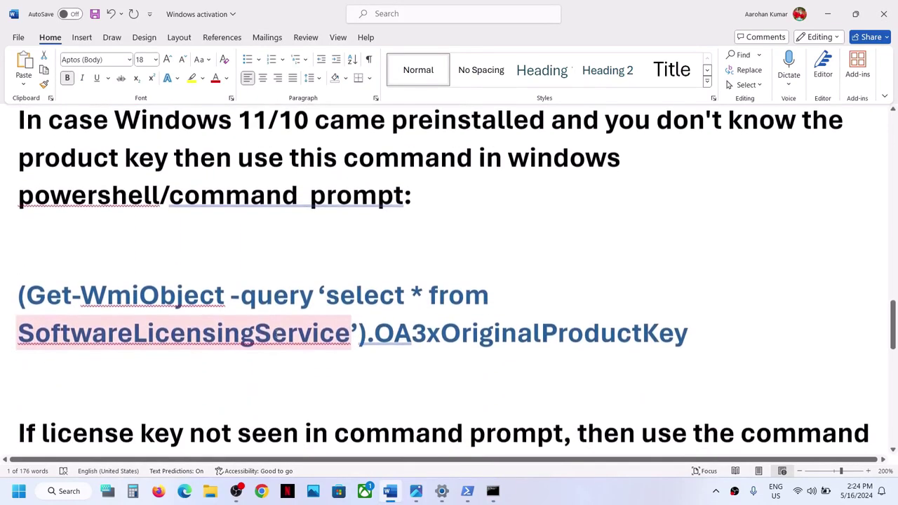
mouse_move(492, 492)
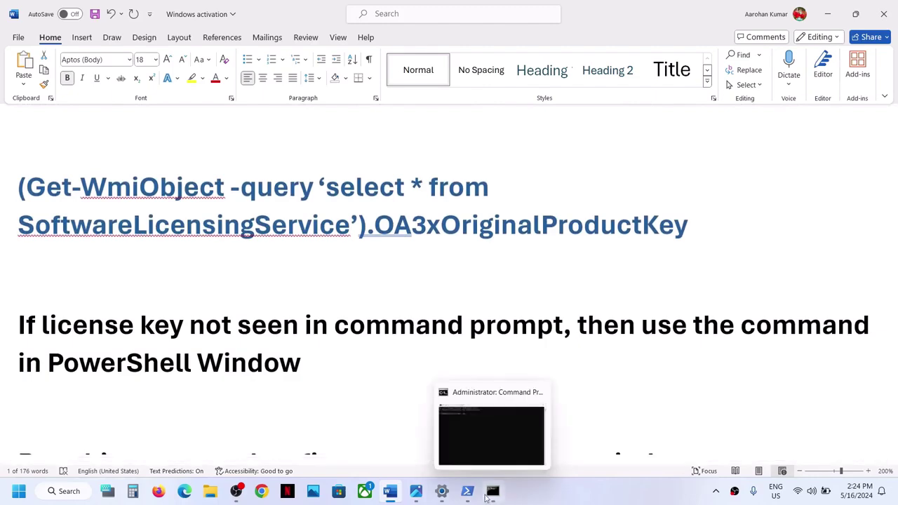
click(478, 439)
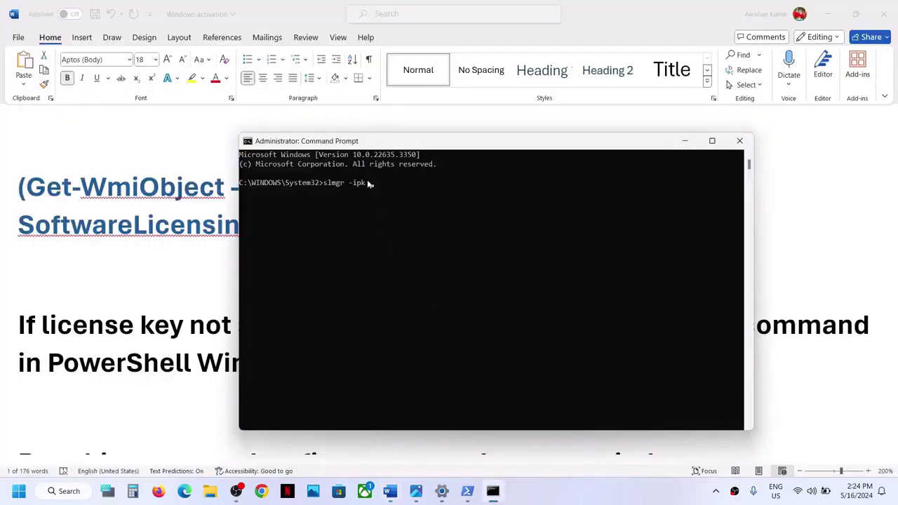
Copy the slmgr.vbs –ato command from below the first command prompt window instruction in the document
click(148, 349)
scroll(148, 347, down, 3)
scroll(147, 347, down, 3)
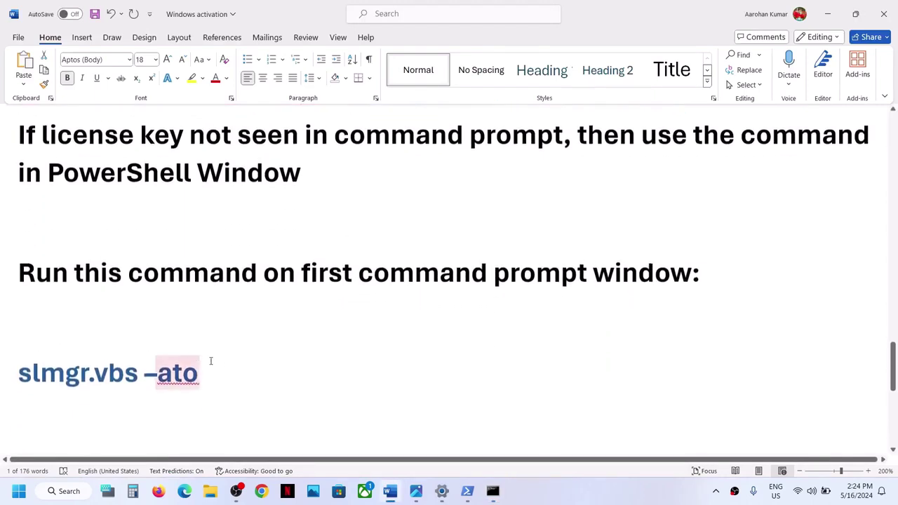
drag(219, 365, 47, 374)
Run slmgr -ipk without a key in Command Prompt and dismiss all the Windows Script Host messages
click(492, 492)
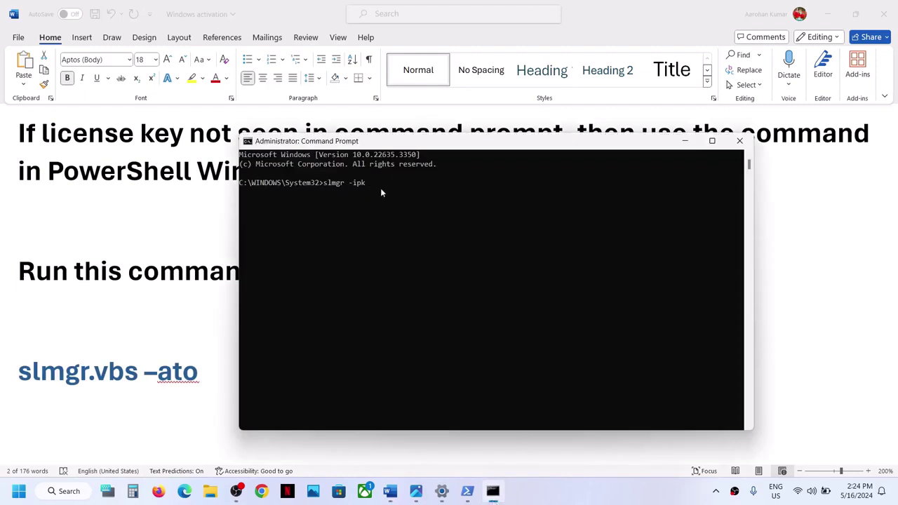
key(Return)
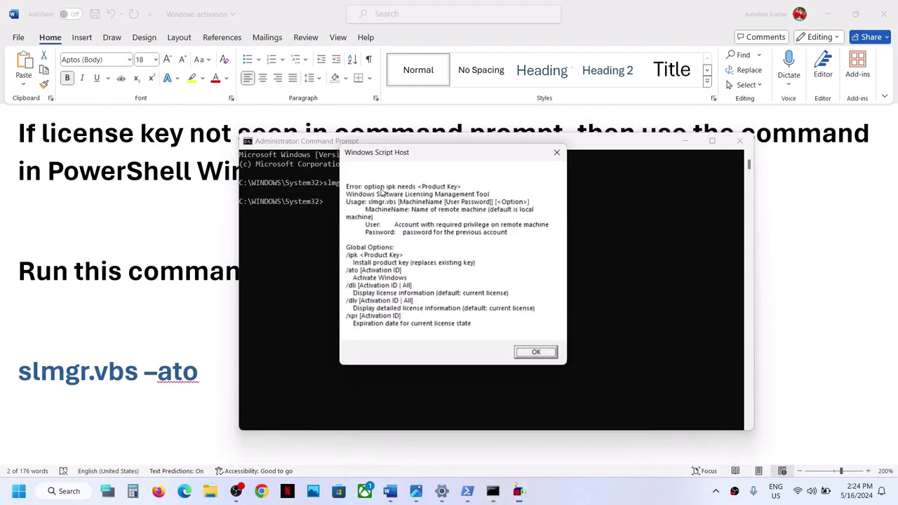
click(535, 353)
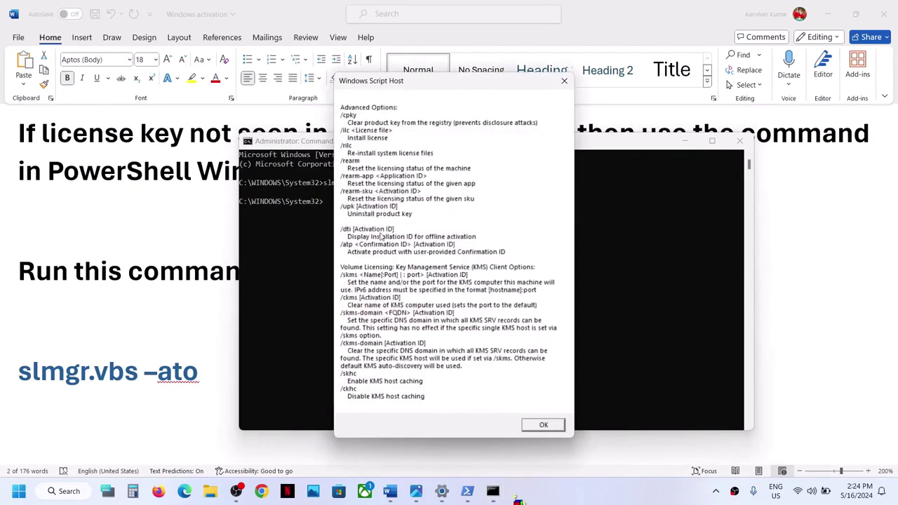
click(544, 426)
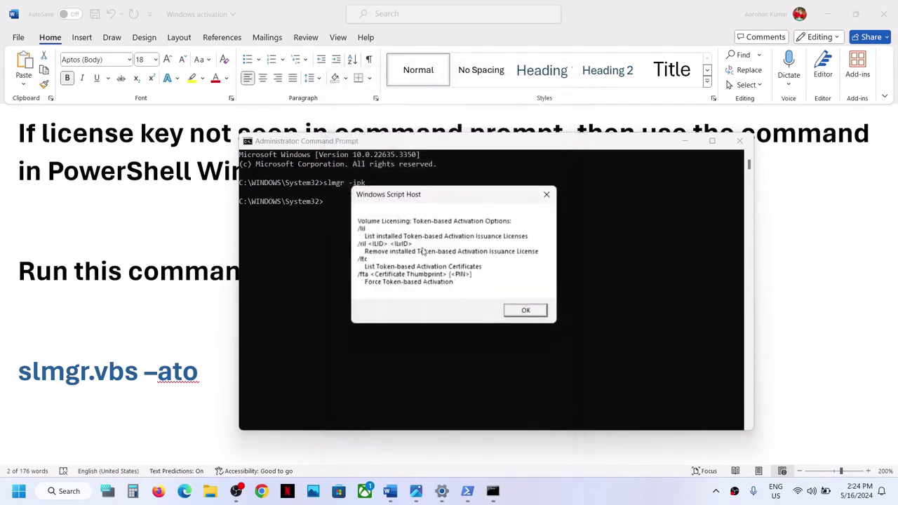
click(526, 311)
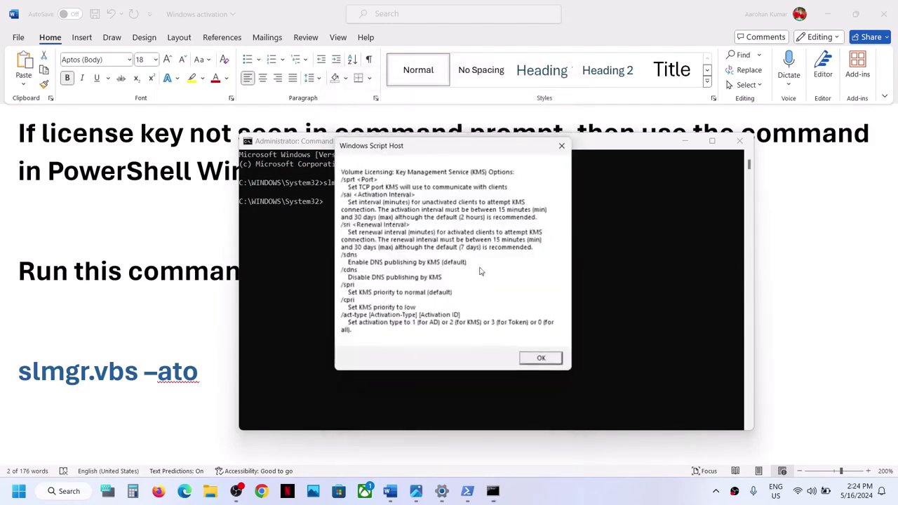
click(543, 361)
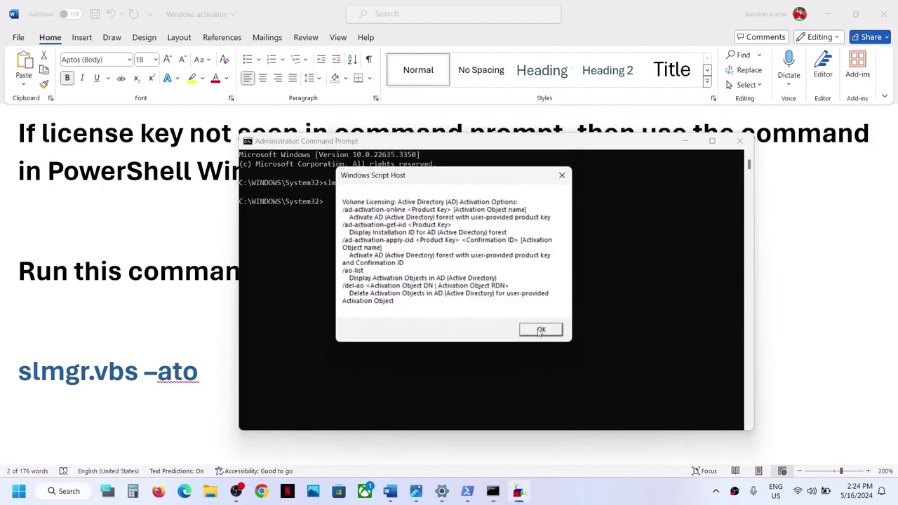
click(541, 330)
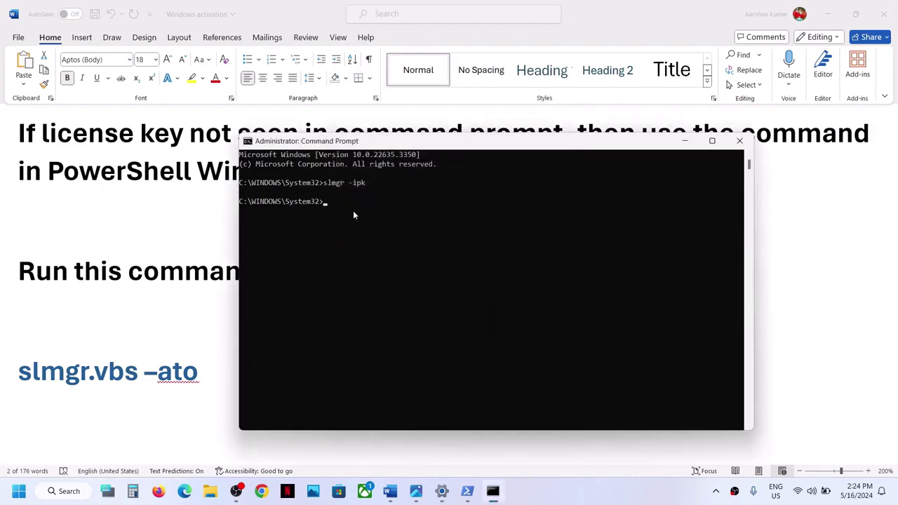
Paste and run slmgr.vbs -ato in Command Prompt, dismiss the activation message and close the window
right_click(353, 211)
key(Return)
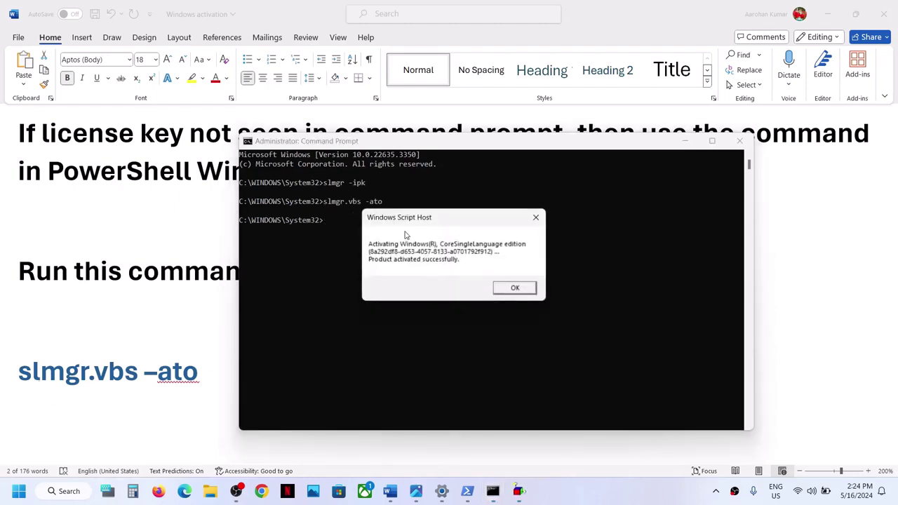
click(528, 288)
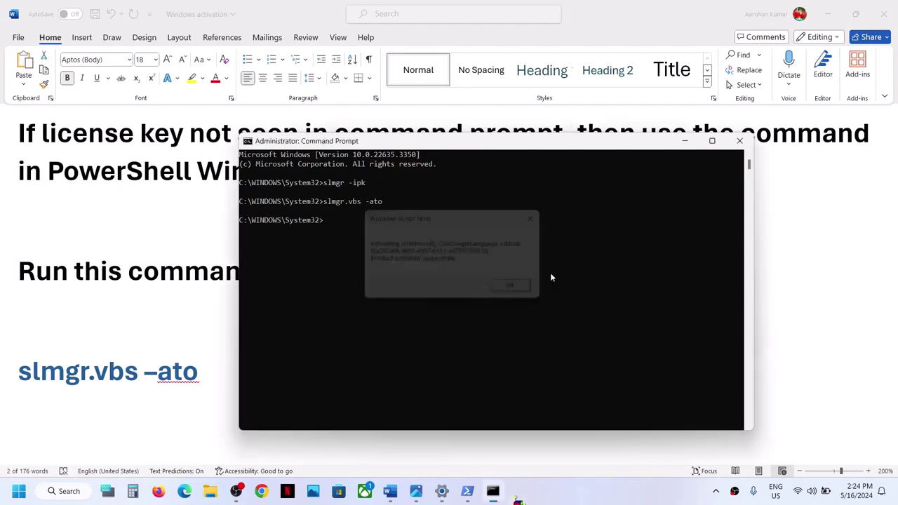
click(740, 140)
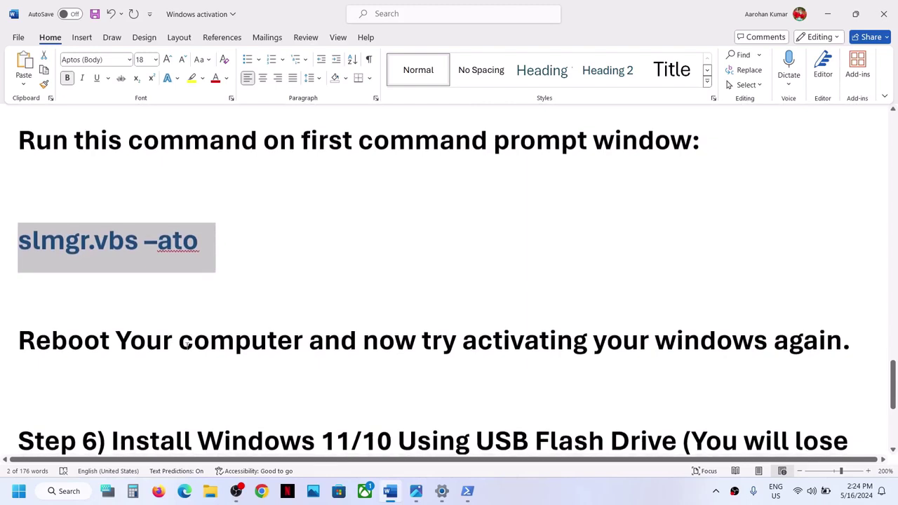
Highlight the reboot instruction, the Step 6 USB flash drive installation title and its data-loss warning in the document
drag(170, 344, 720, 361)
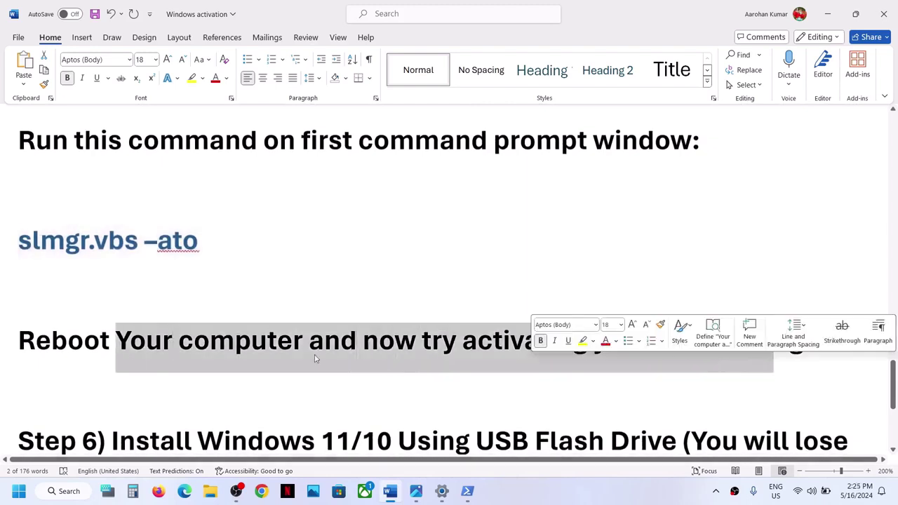
scroll(315, 355, down, 2)
scroll(315, 356, down, 3)
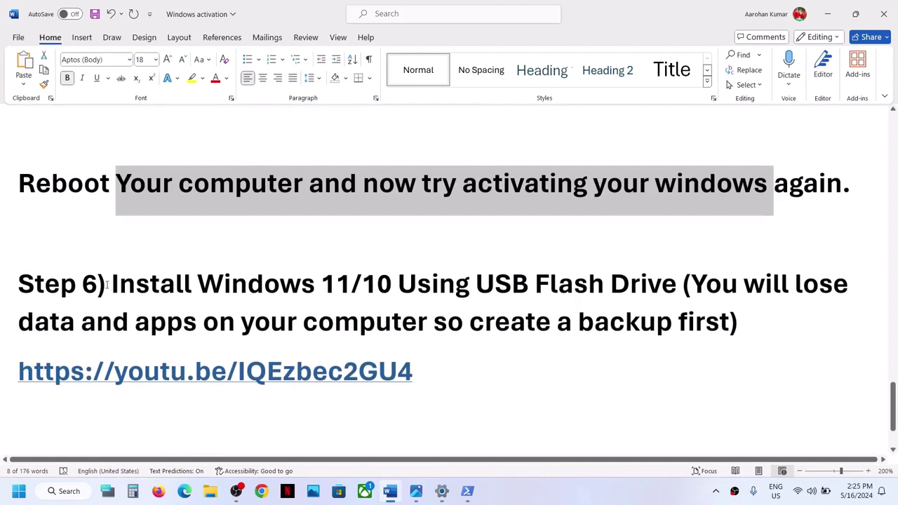
drag(107, 284, 630, 285)
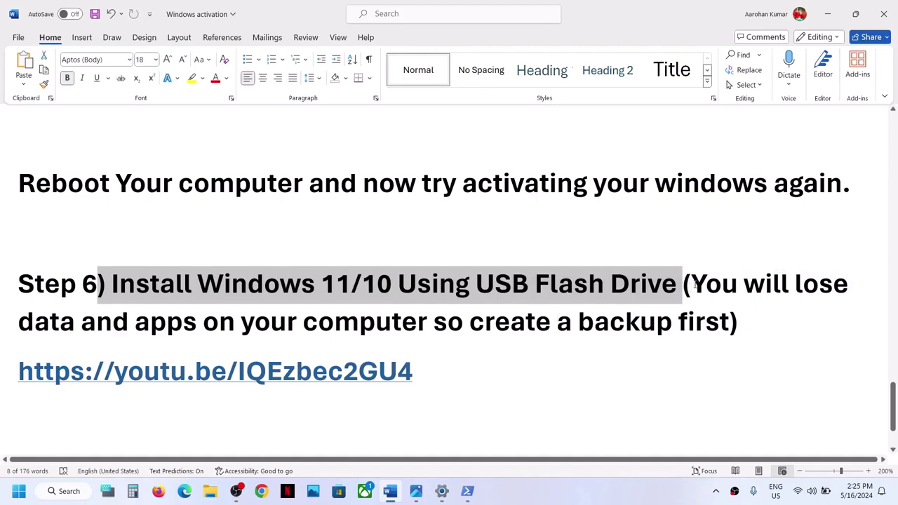
drag(694, 285, 720, 322)
click(445, 320)
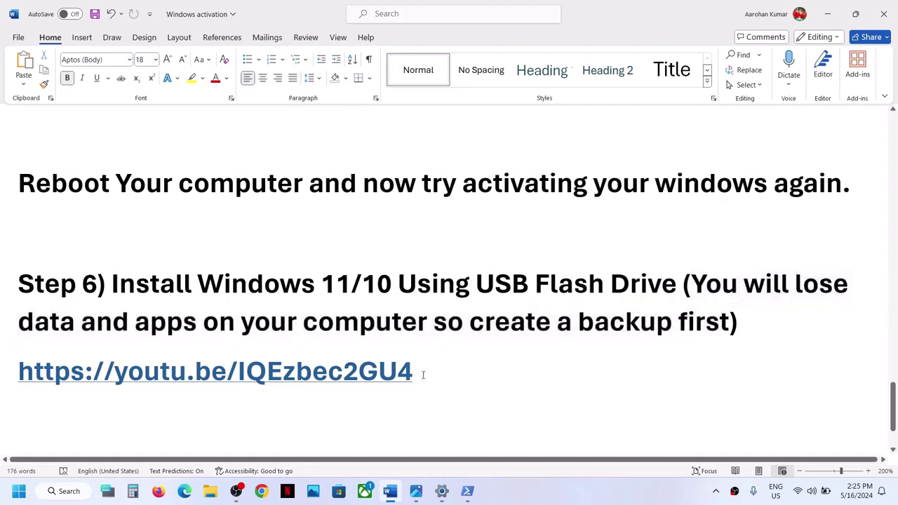
drag(421, 372, 31, 379)
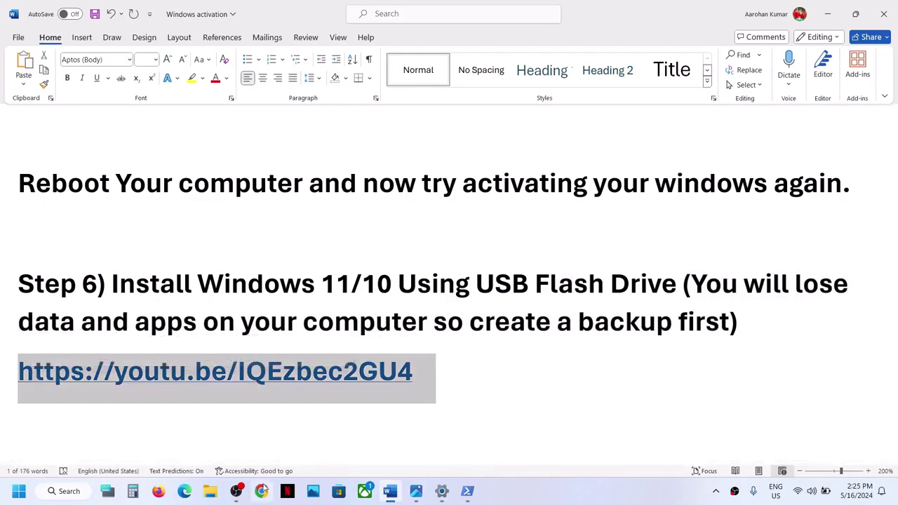
click(261, 491)
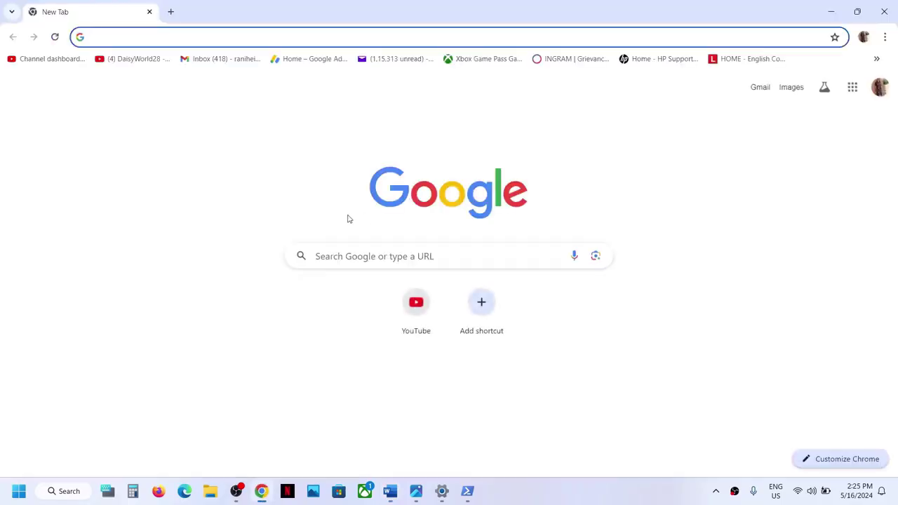
text(youtu.be/IQEzbec2GU4)
key(Return)
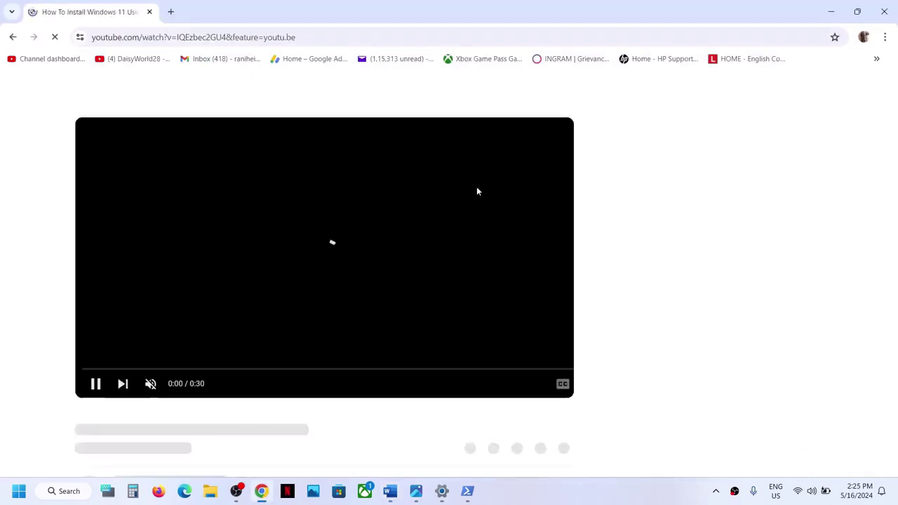
scroll(325, 240, down, 3)
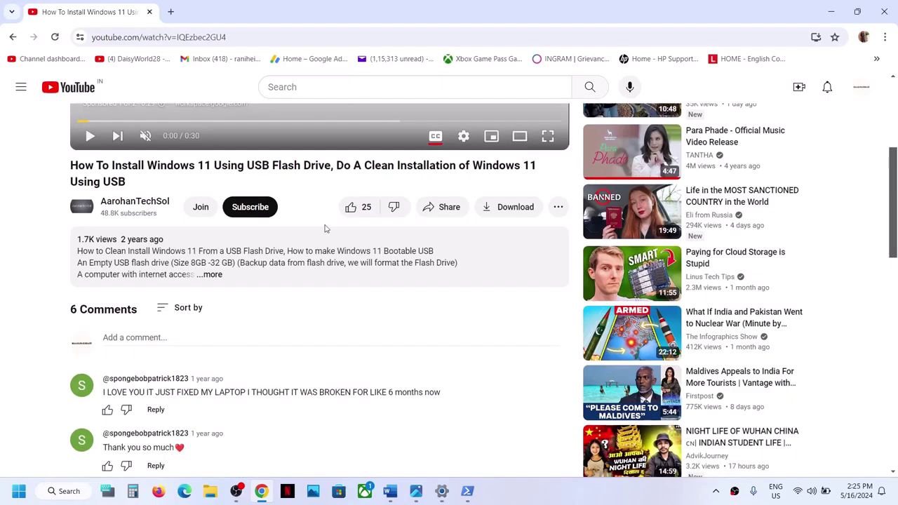
click(391, 499)
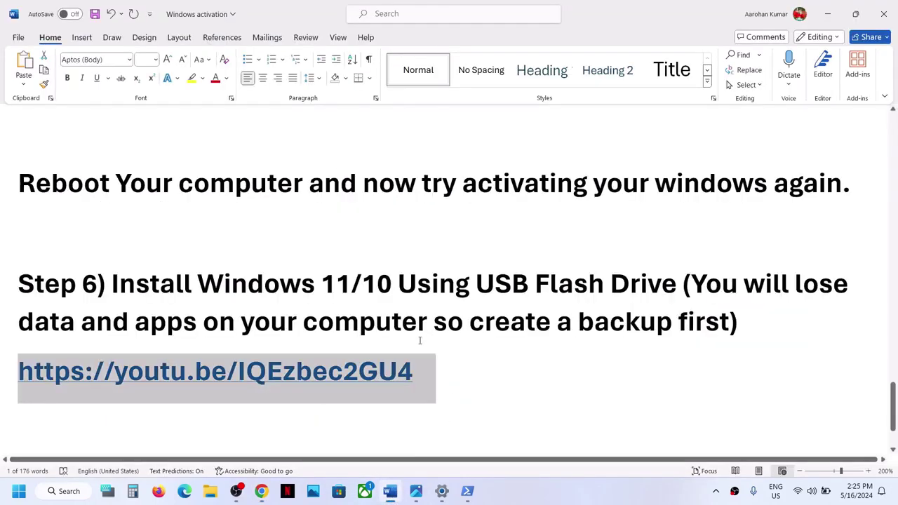
scroll(433, 324, down, 3)
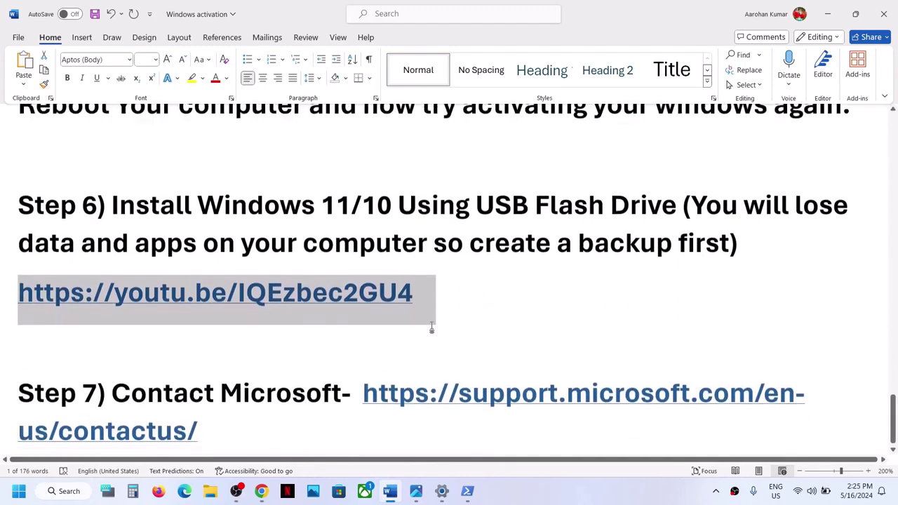
drag(210, 412, 384, 375)
key(ctrl+c)
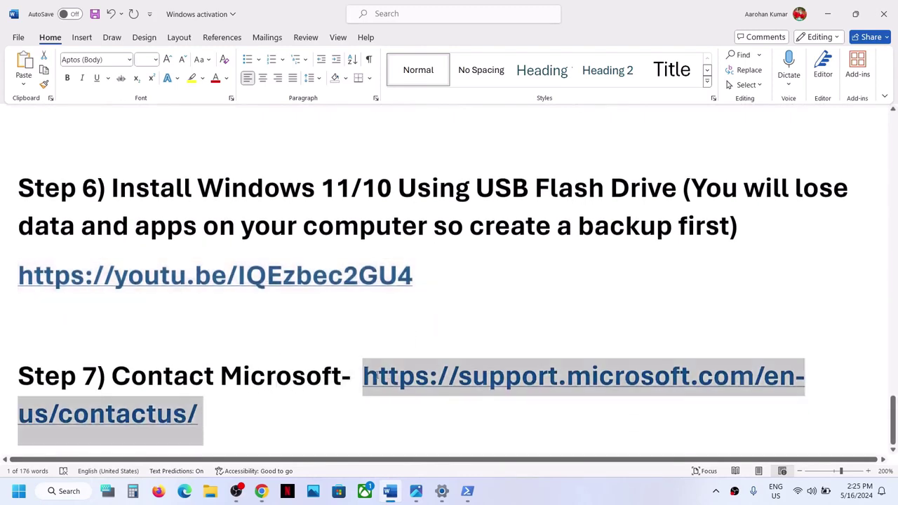
click(263, 492)
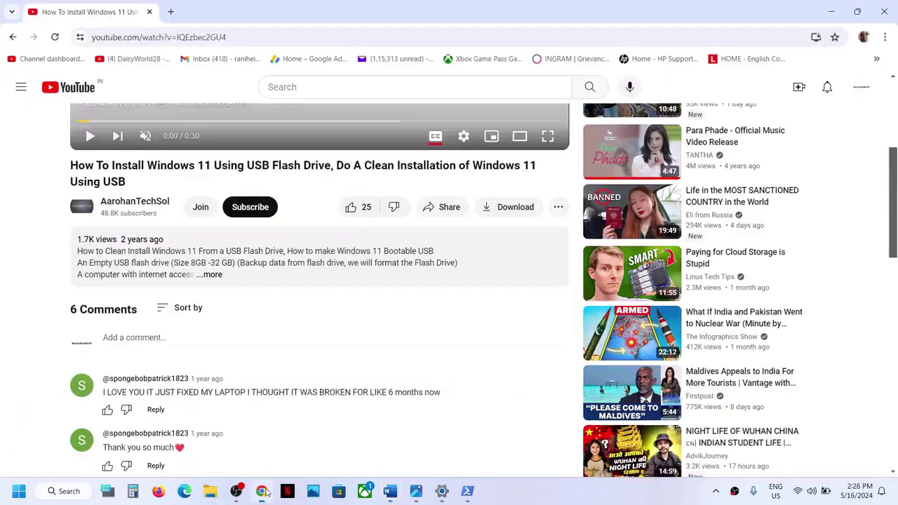
click(170, 12)
key(ctrl+v)
key(Return)
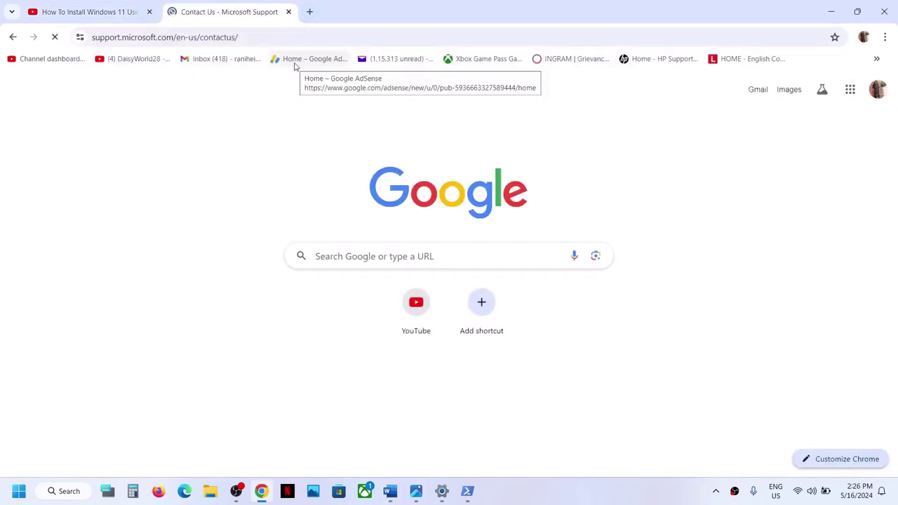
Select Windows as the product needing help and get Home support for personal and family accounts
scroll(430, 238, down, 2)
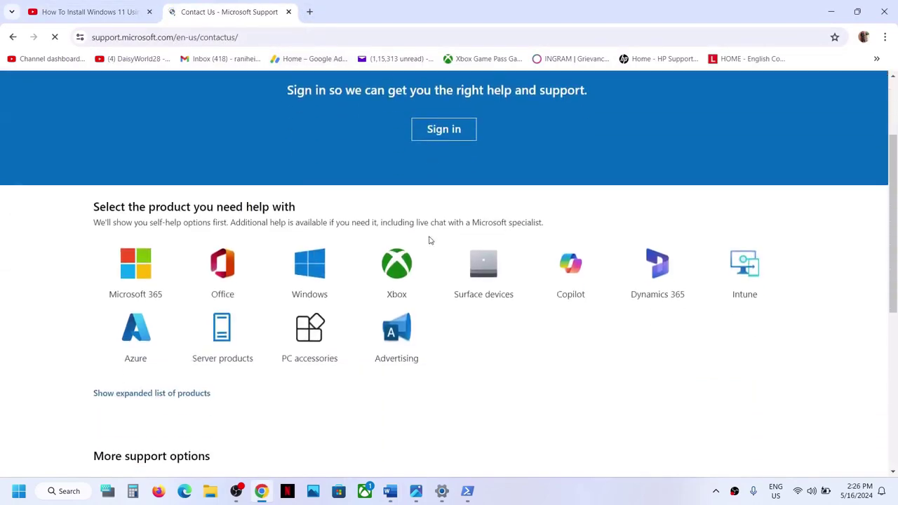
click(309, 279)
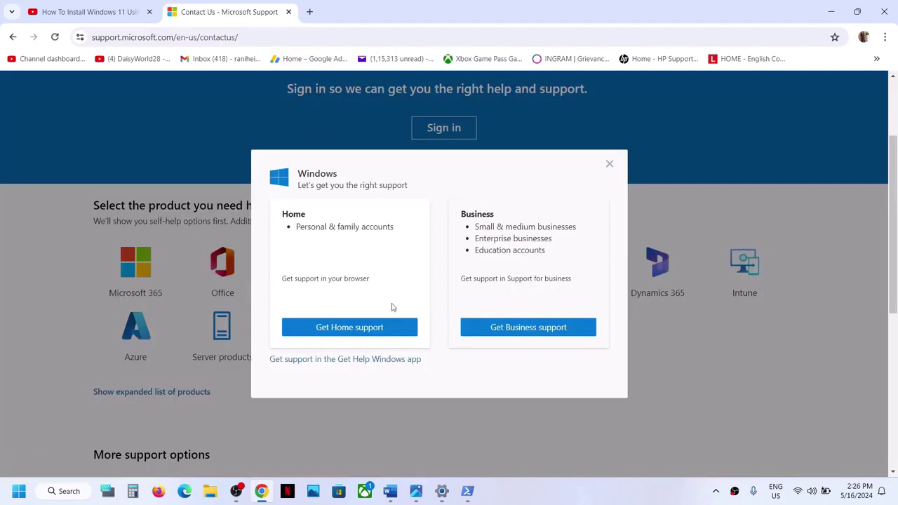
click(356, 328)
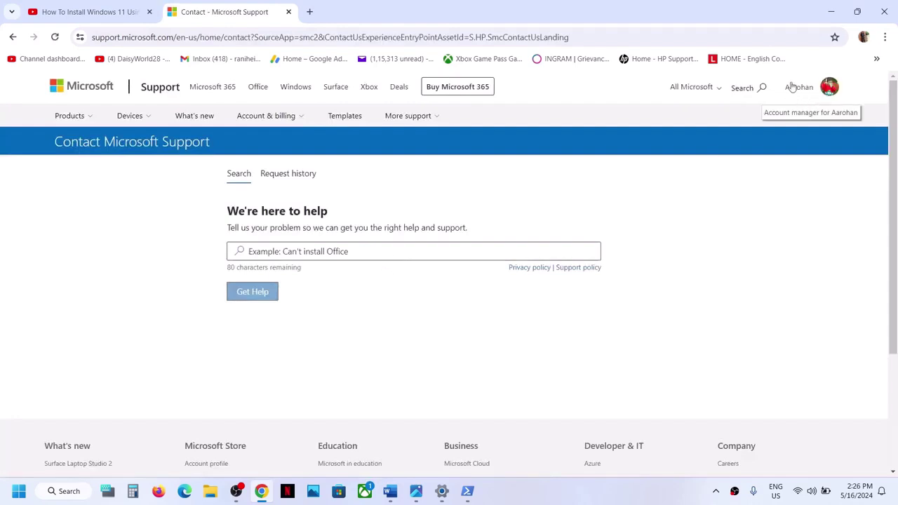
Search Microsoft Support for "windows ac", pick the suggestion Activate Windows and look through the help results
click(340, 256)
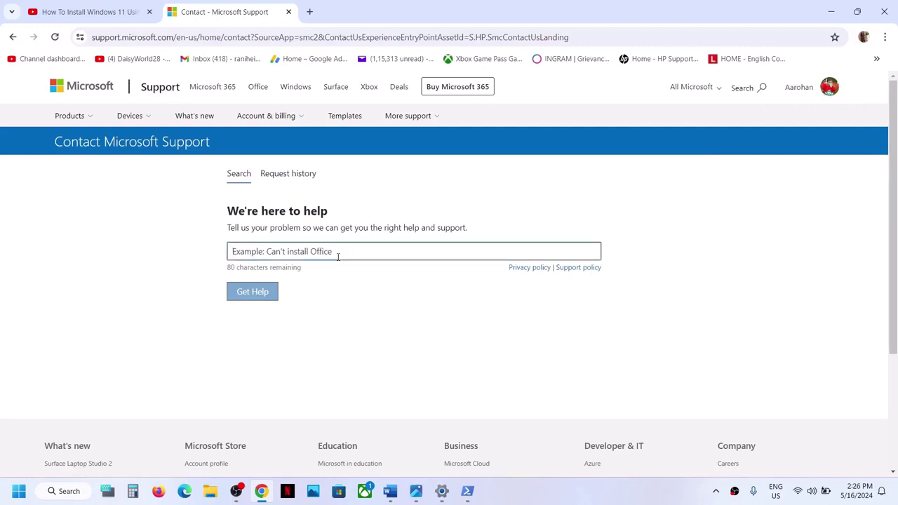
text(windows ac)
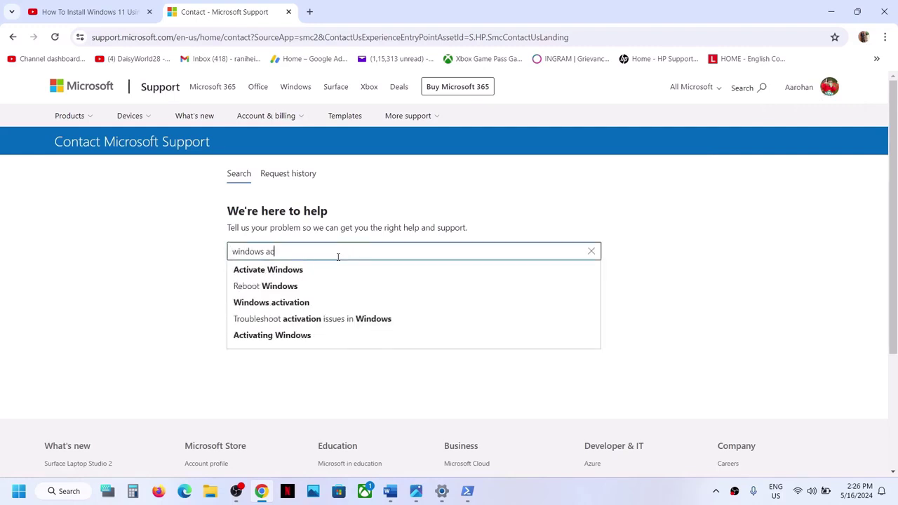
click(288, 270)
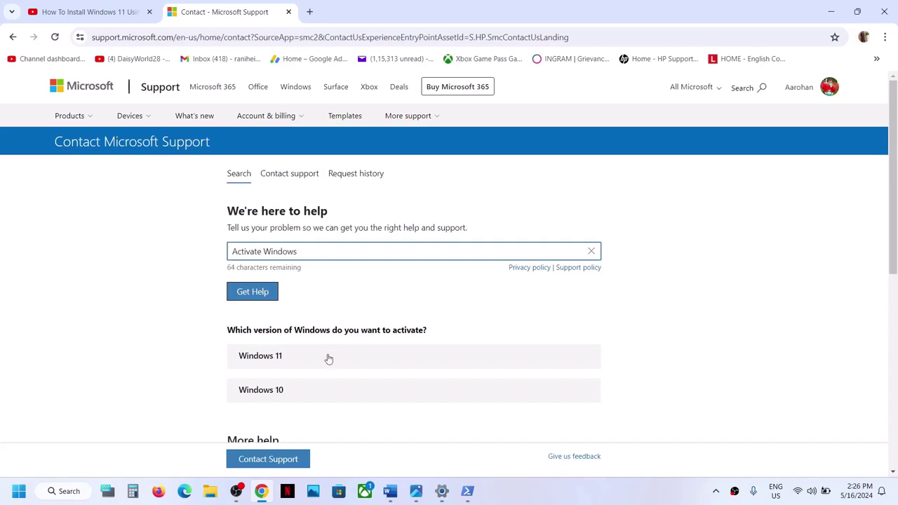
scroll(327, 356, down, 1)
scroll(282, 292, down, 2)
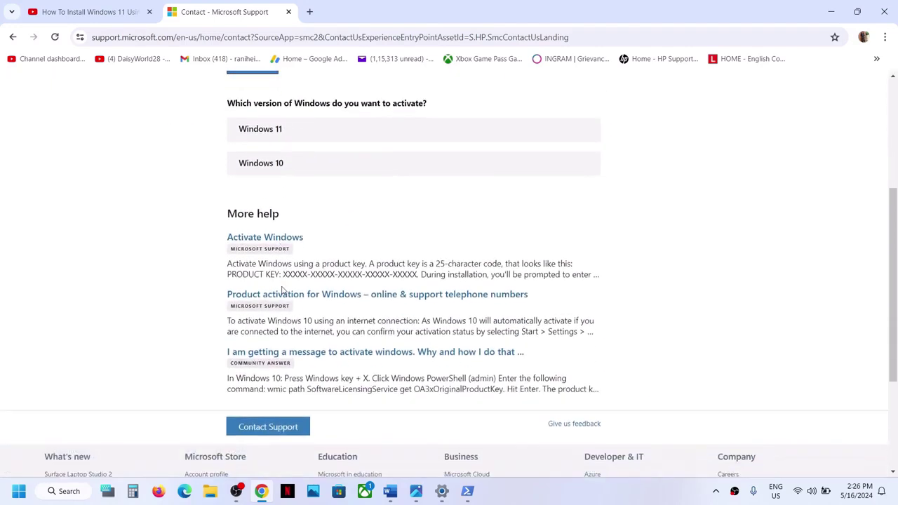
Open the Contact Support form, set the product or service to Windows and confirm it
click(274, 428)
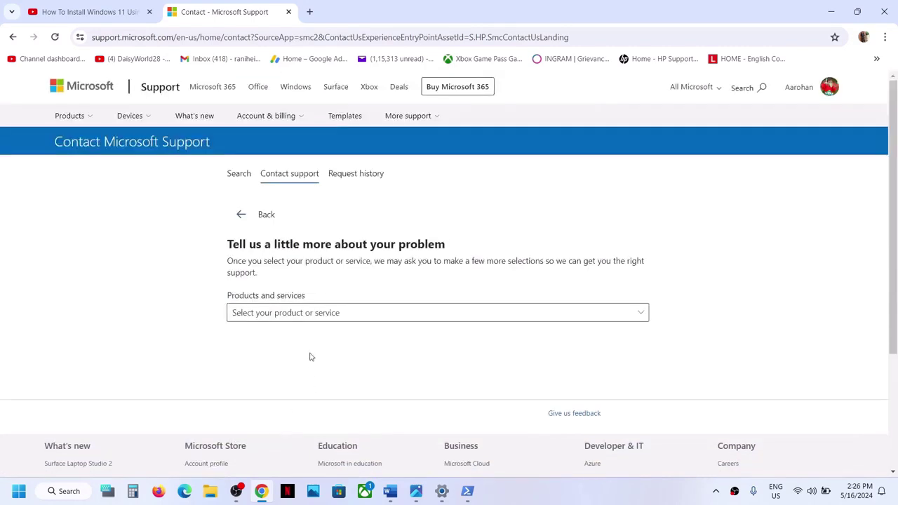
click(300, 322)
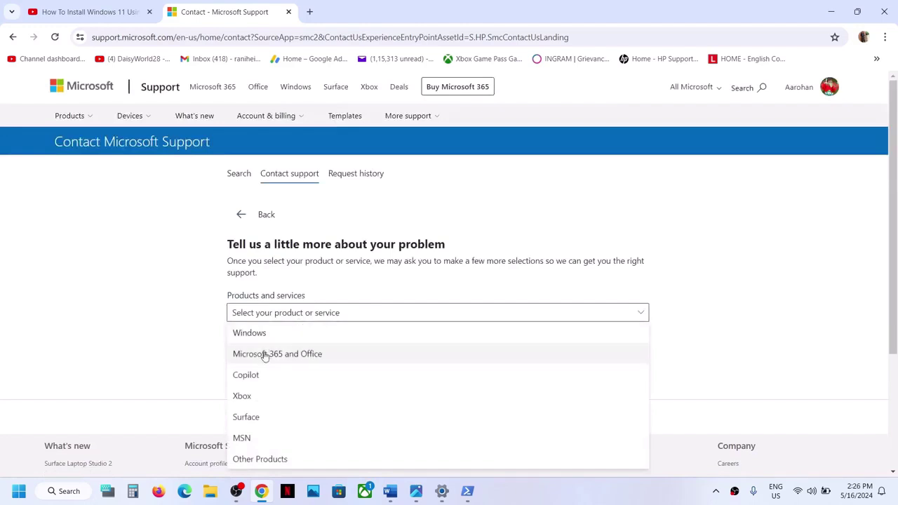
click(263, 335)
scroll(264, 340, down, 1)
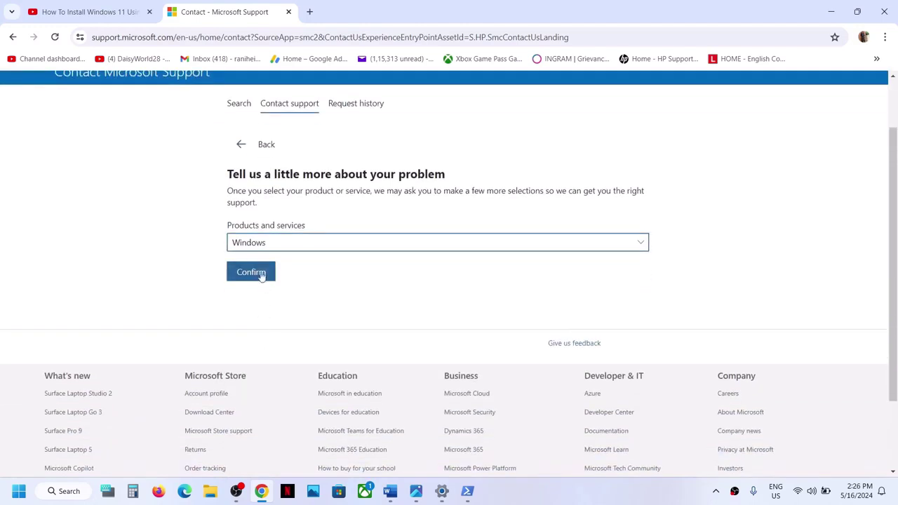
click(262, 273)
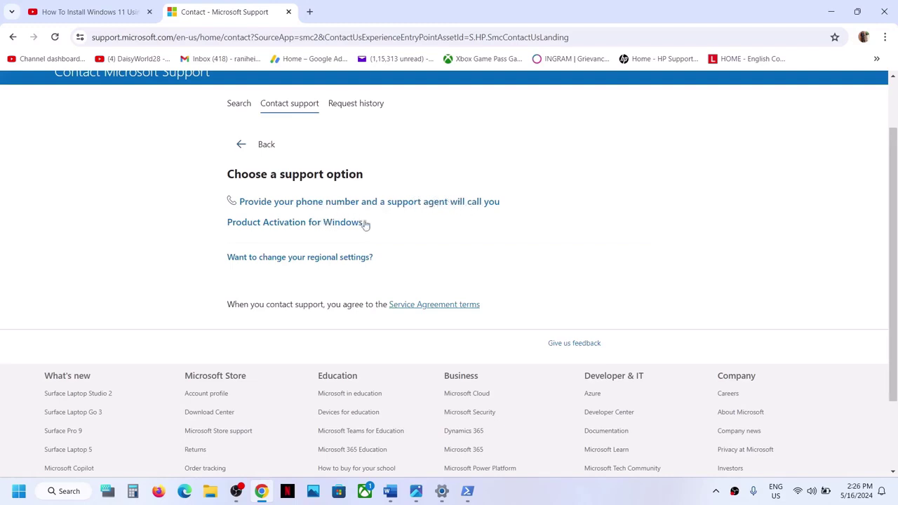
Choose the support option for an agent to call back, view the phone number form and switch to the Settings Activation page
click(323, 204)
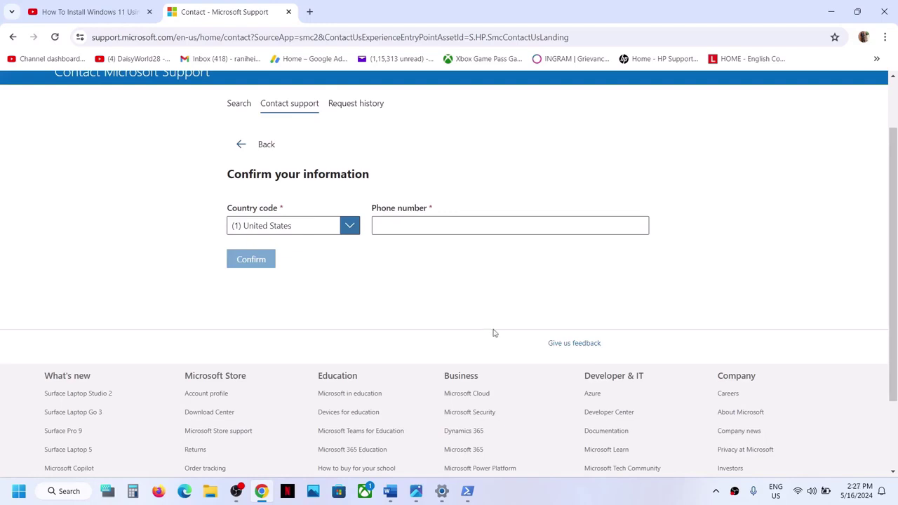
scroll(494, 332, up, 2)
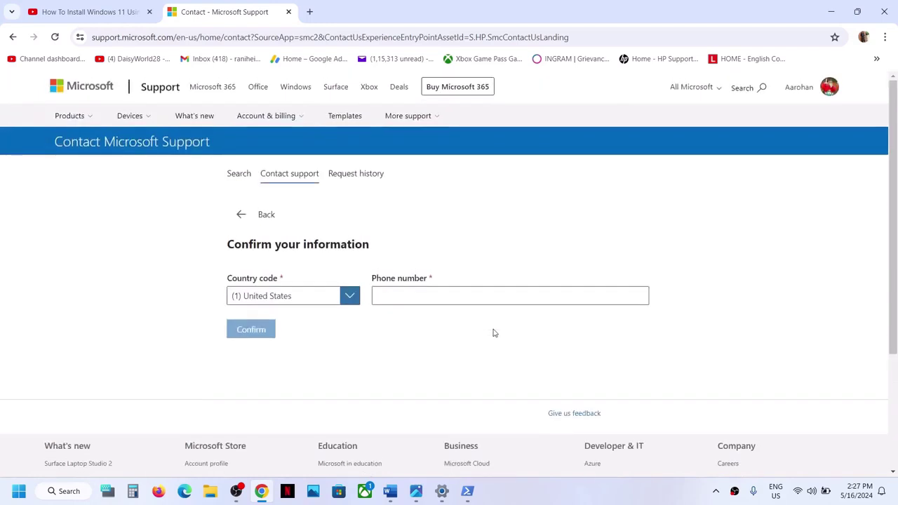
click(441, 491)
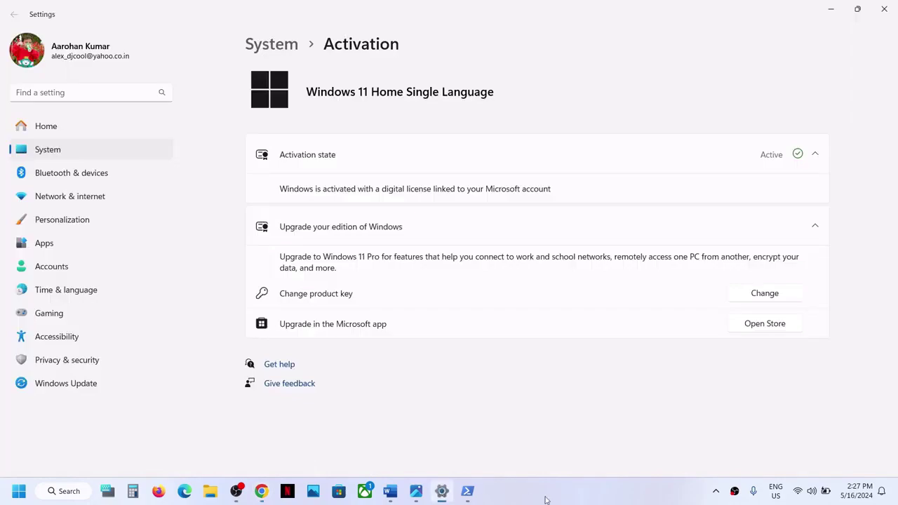